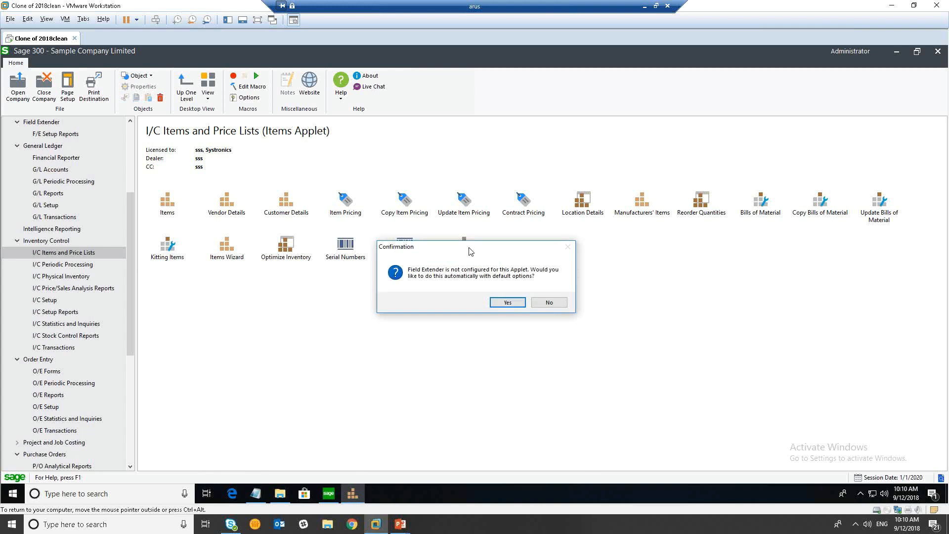
- Configure Field Extender for the items applet with default options, and open the attachments of item A1-103/0
{"action": "left_click", "coordinate": [503, 302]}
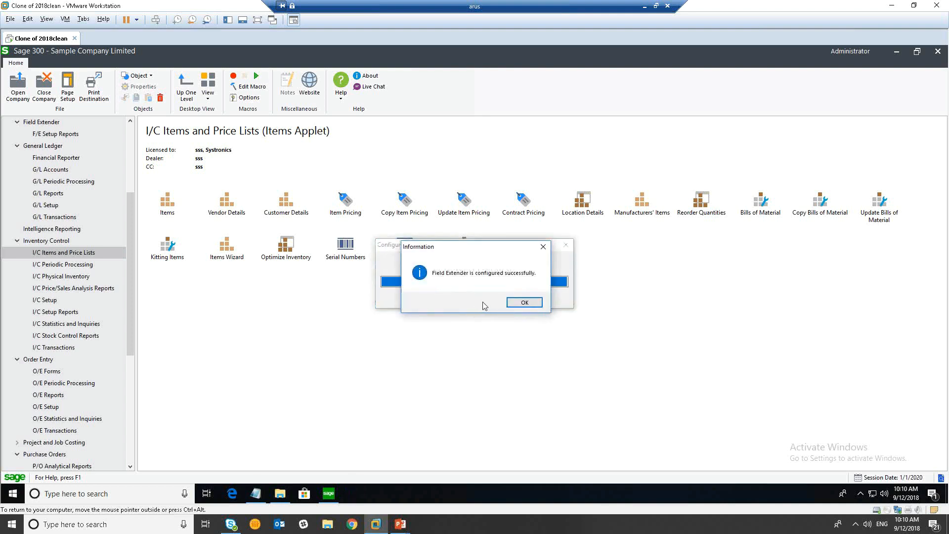
{"action": "left_click", "coordinate": [525, 302]}
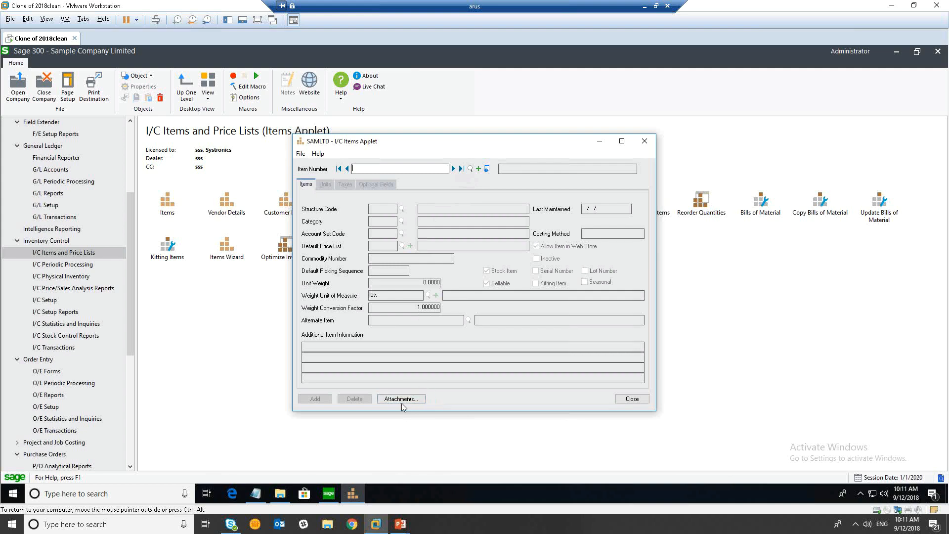
{"action": "left_click", "coordinate": [453, 168]}
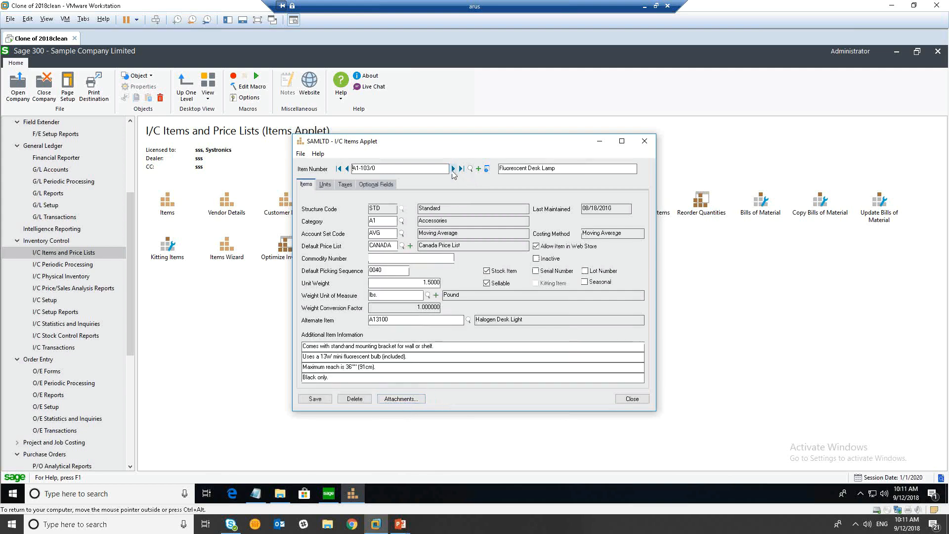
{"action": "left_click", "coordinate": [401, 399]}
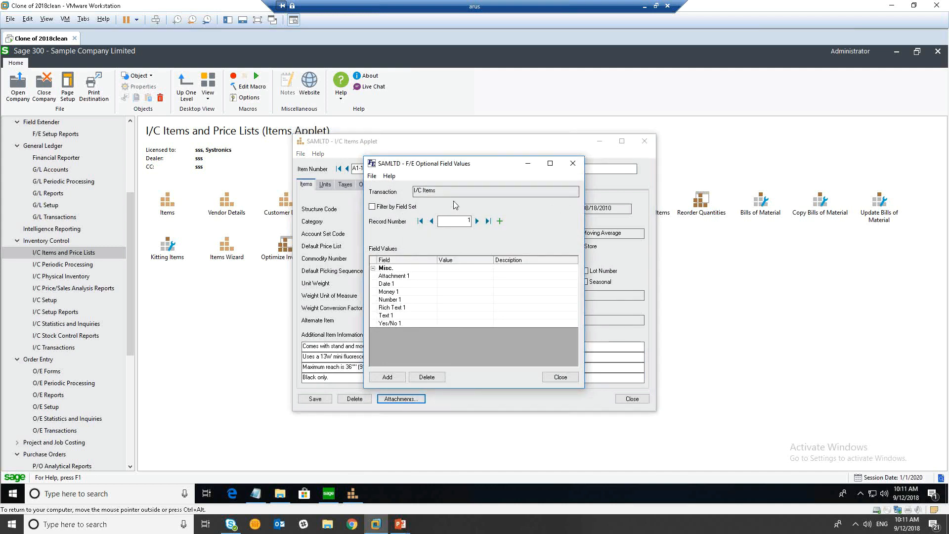
- Attach the image A1103O.jpg to the Attachment 1 field of the desk lamp item and save the item
{"action": "left_click", "coordinate": [489, 275]}
{"action": "left_click", "coordinate": [491, 277]}
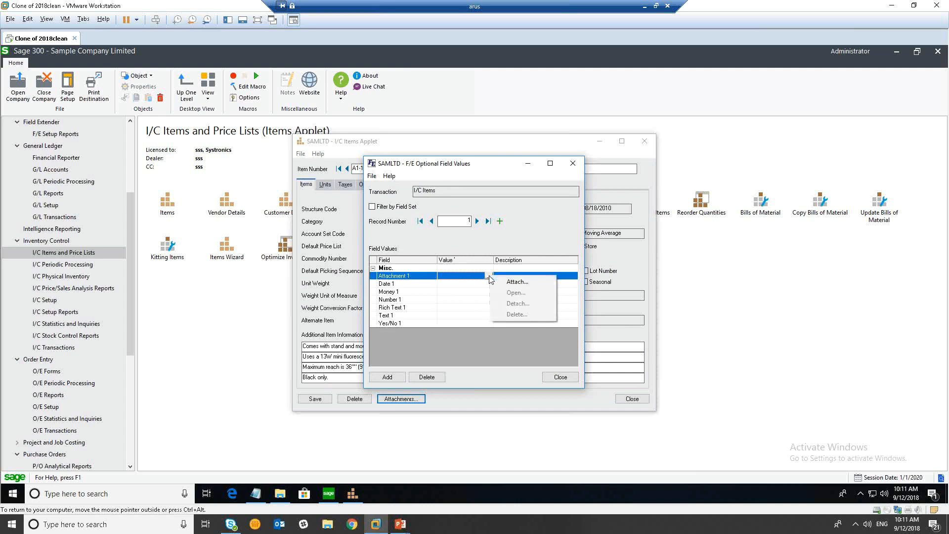
{"action": "left_click", "coordinate": [532, 283]}
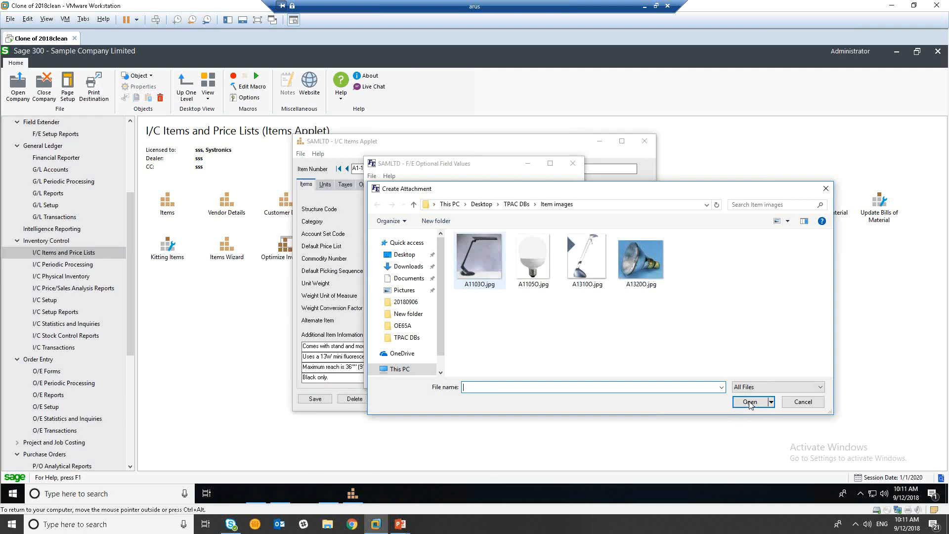
{"action": "left_click", "coordinate": [749, 401]}
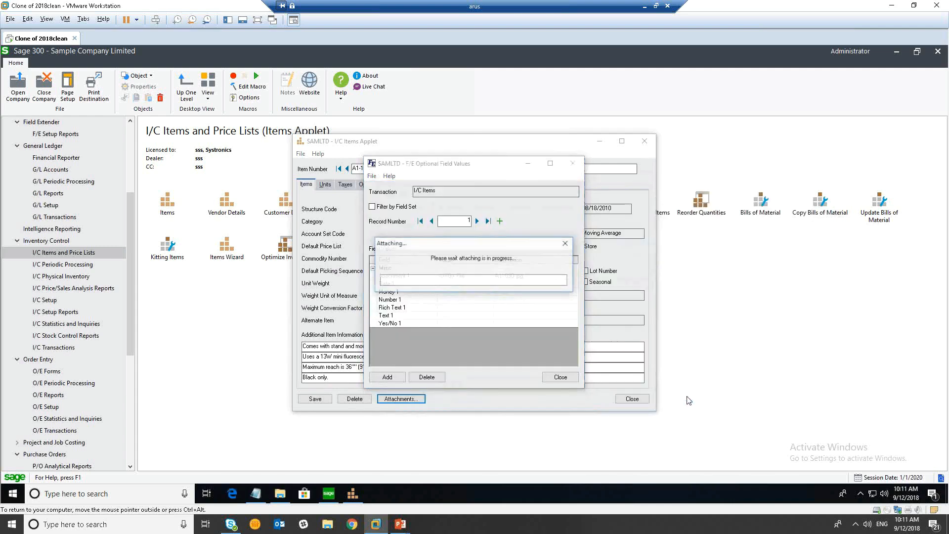
{"action": "left_click", "coordinate": [563, 378]}
{"action": "left_click", "coordinate": [315, 398]}
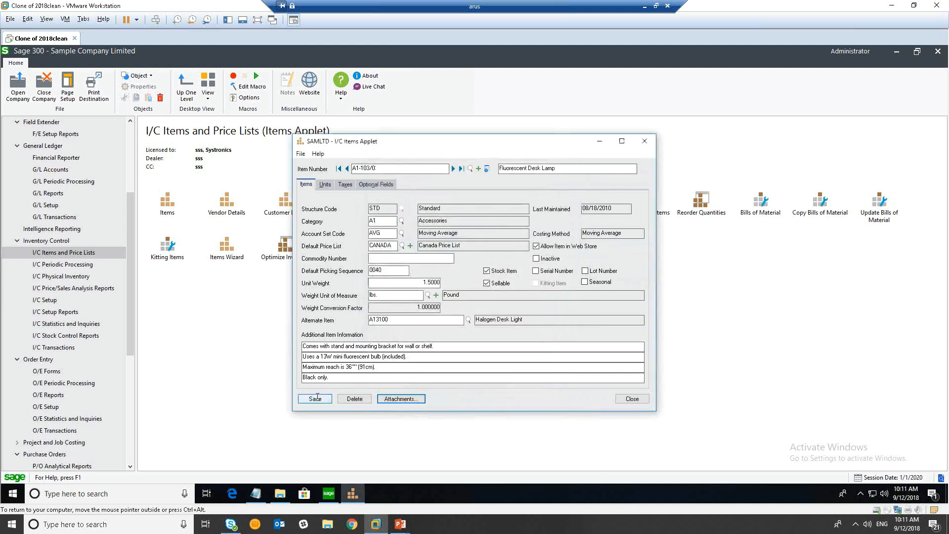
- Go to item A1-105/0 and attach the image A1105O.jpg to its Attachment 1 field
{"action": "left_click", "coordinate": [453, 169]}
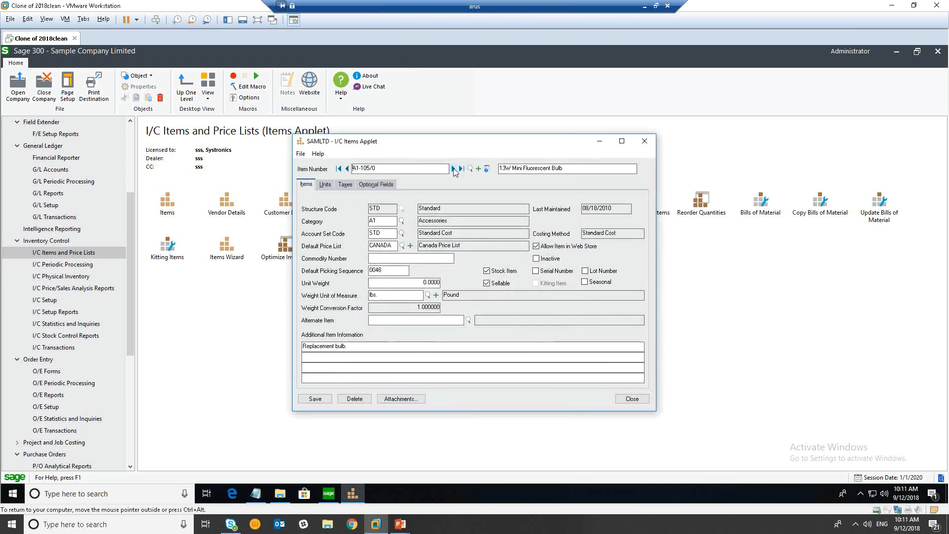
{"action": "left_click", "coordinate": [407, 399]}
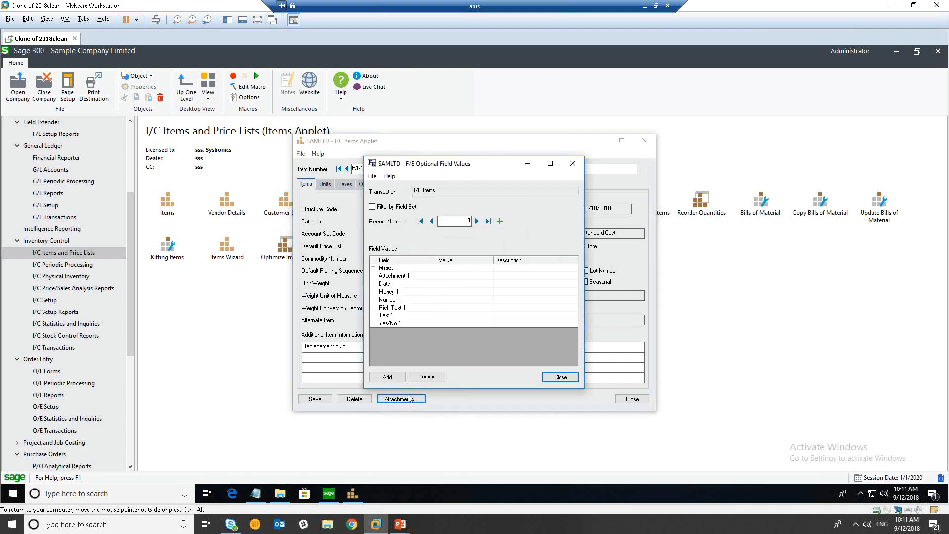
{"action": "left_click", "coordinate": [488, 278]}
{"action": "right_click", "coordinate": [488, 278]}
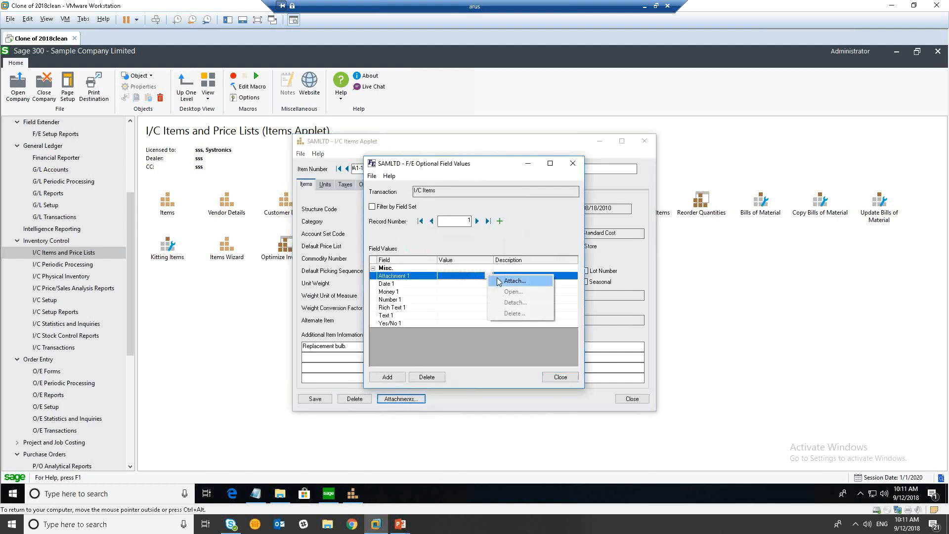
{"action": "left_click", "coordinate": [494, 281]}
{"action": "left_click", "coordinate": [523, 253]}
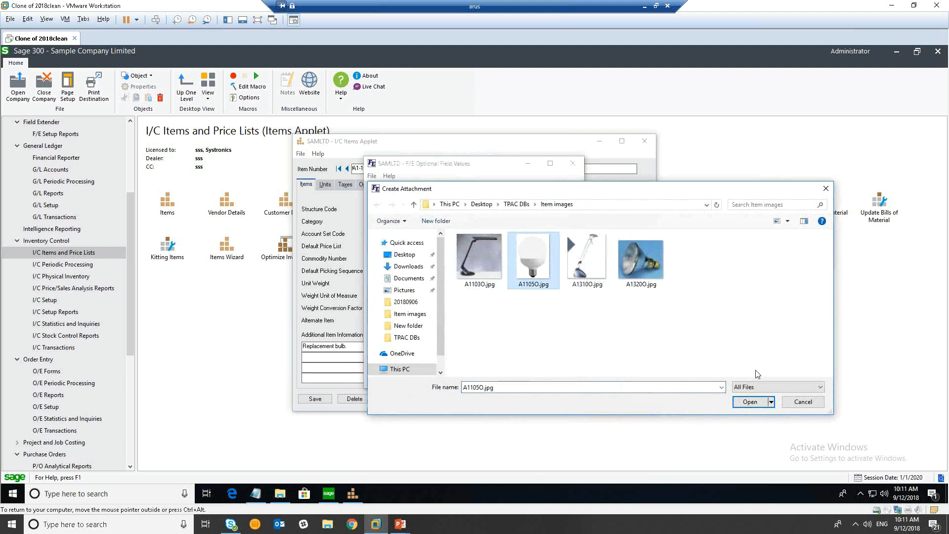
{"action": "left_click", "coordinate": [750, 406]}
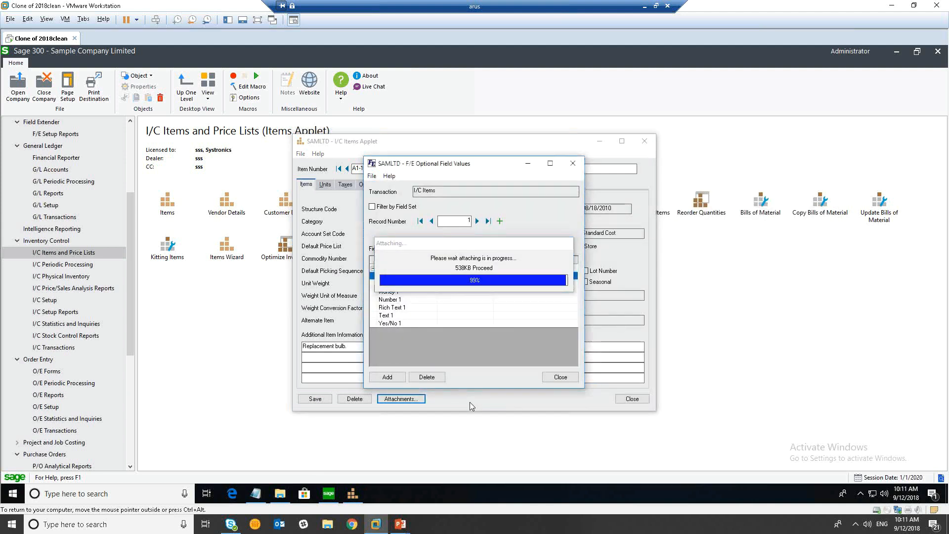
- Add the optional field values record for the fluorescent bulb, close it and save the item
{"action": "left_click", "coordinate": [395, 378]}
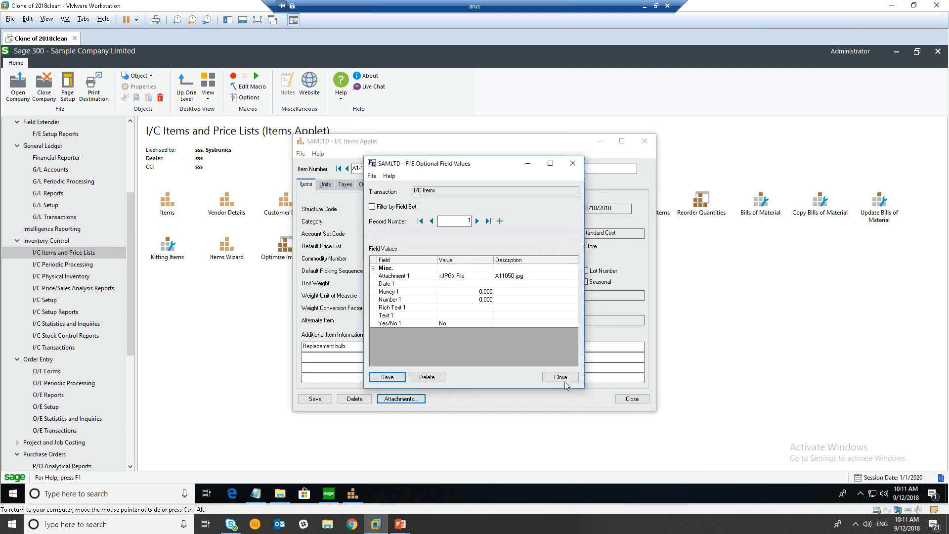
{"action": "left_click", "coordinate": [561, 378]}
{"action": "left_click", "coordinate": [315, 399]}
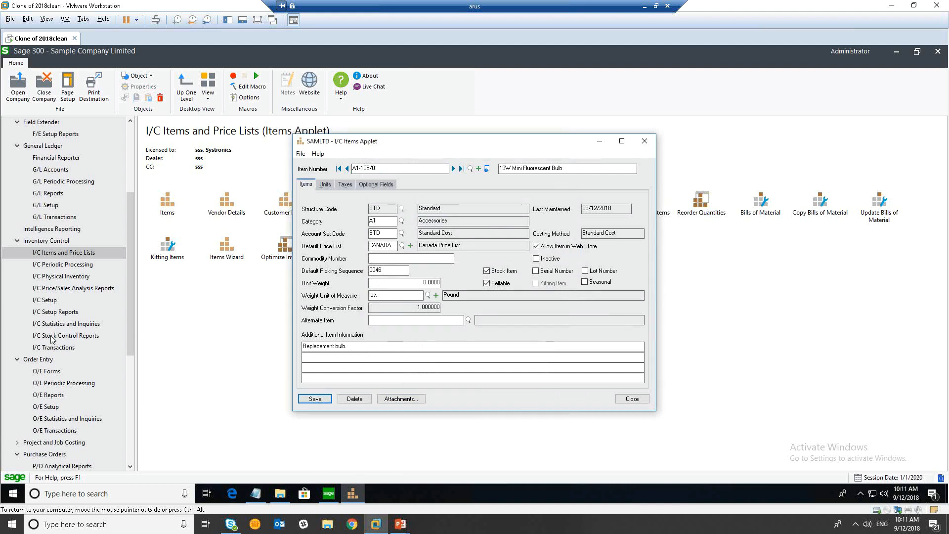
- Preview the O/E invoice form for the last invoice in the list, starting the range at it, and close the preview and form
{"action": "left_click", "coordinate": [49, 372]}
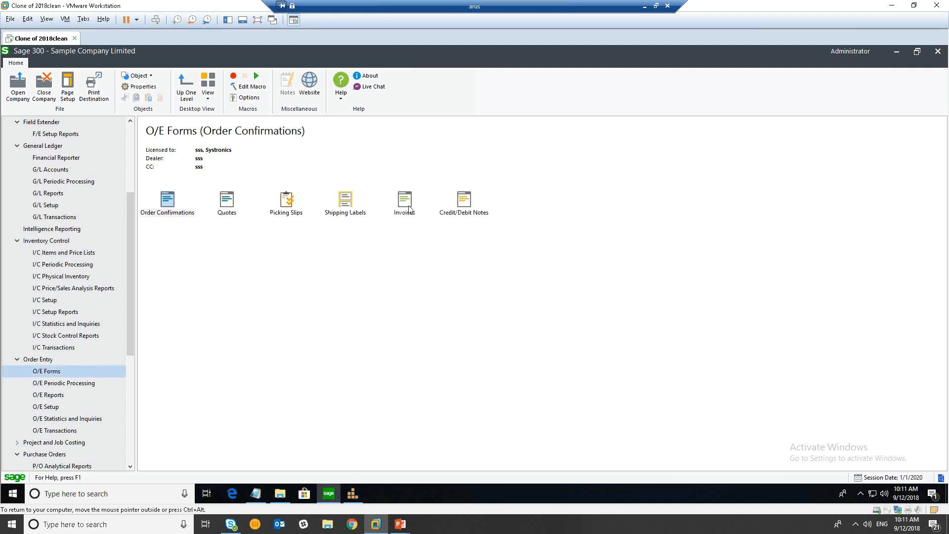
{"action": "double_click", "coordinate": [408, 208]}
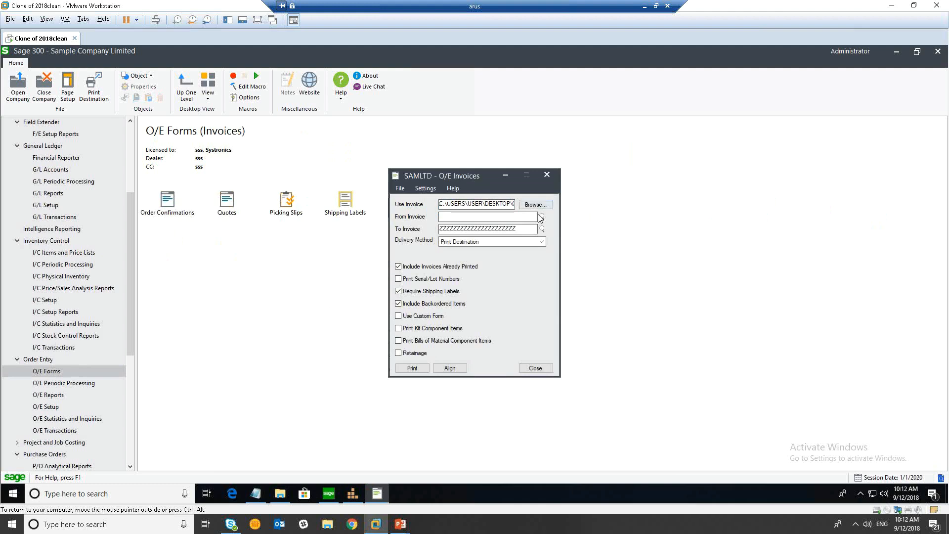
{"action": "left_click", "coordinate": [542, 217]}
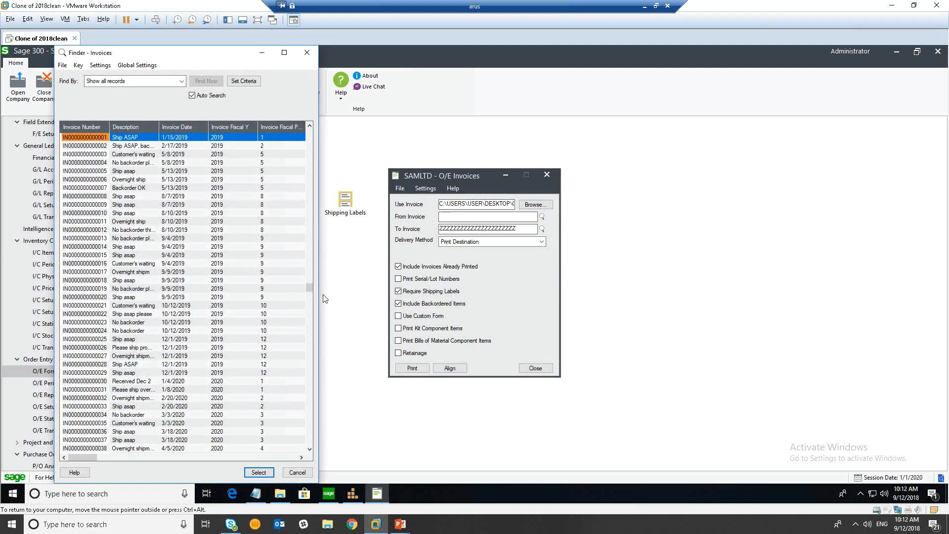
{"action": "left_click_drag", "start_coordinate": [308, 289], "coordinate": [311, 457]}
{"action": "double_click", "coordinate": [81, 446]}
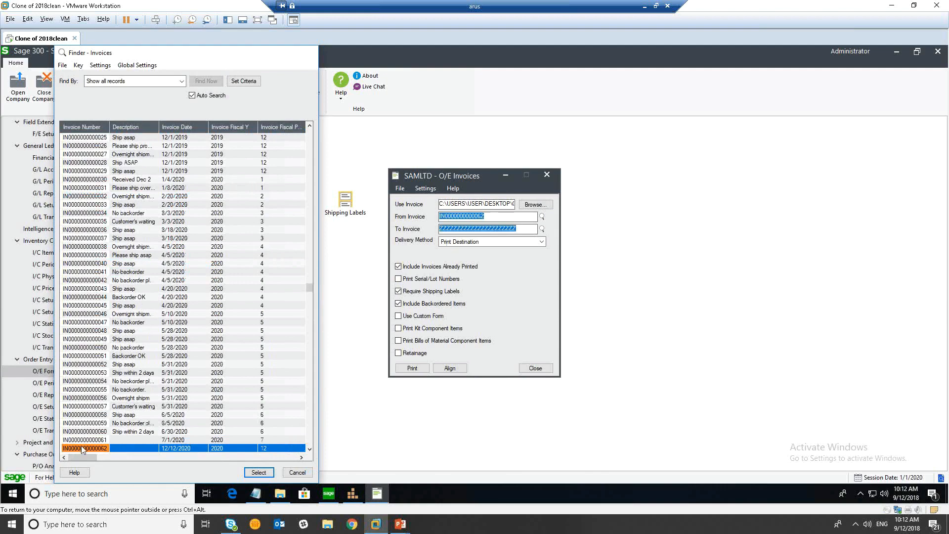
{"action": "left_click", "coordinate": [414, 368]}
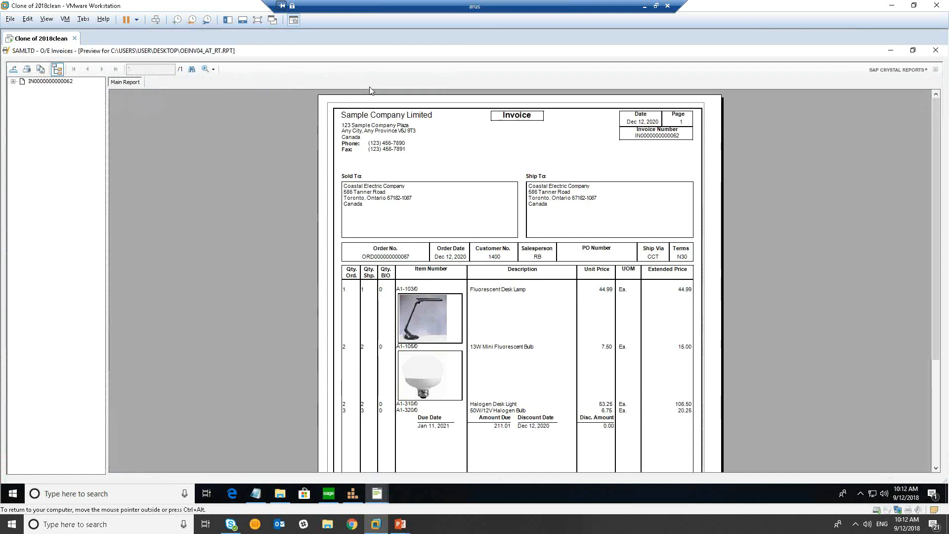
{"action": "double_click", "coordinate": [461, 50]}
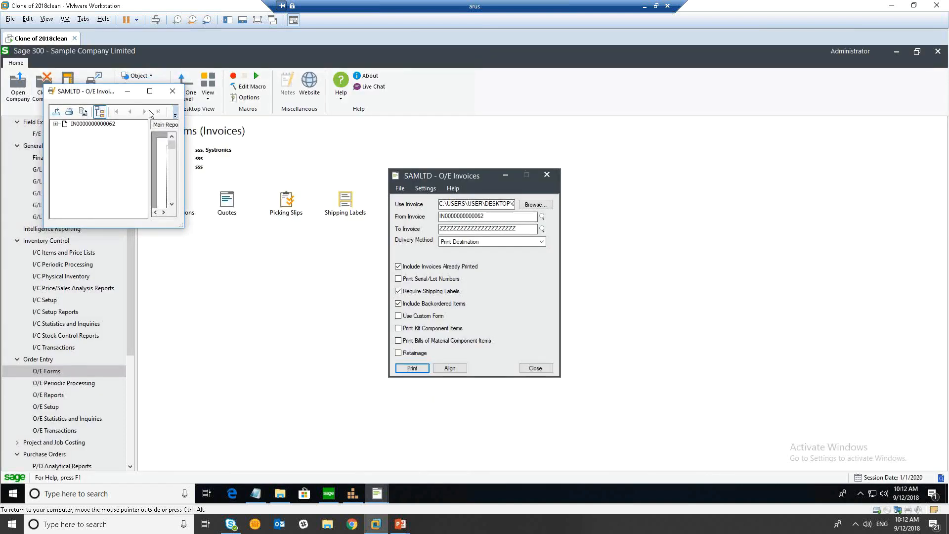
{"action": "left_click", "coordinate": [172, 91]}
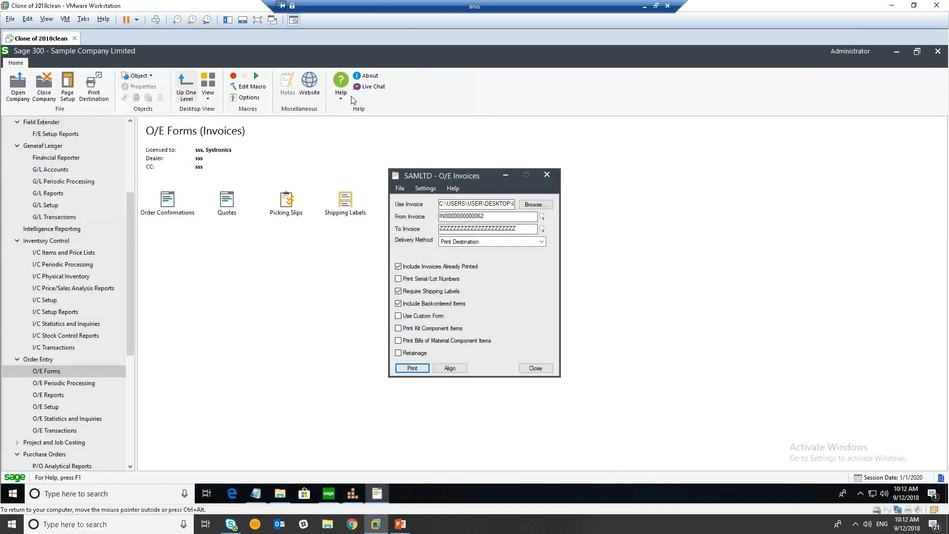
{"action": "left_click", "coordinate": [550, 175]}
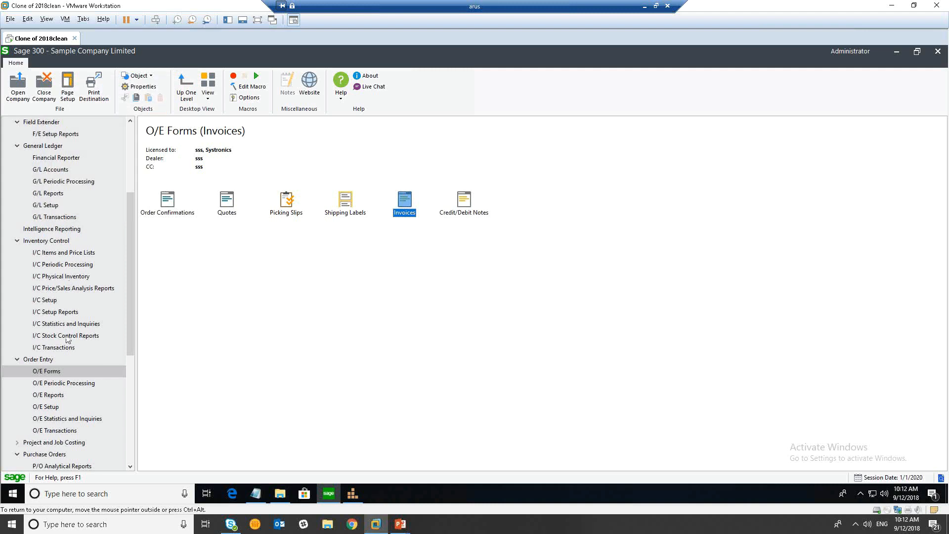
- In Field Extender's Assign Fields for I/C Items, caption the TEXT1 field "Image", set its Hyperlink option to Yes, and save
{"action": "scroll", "coordinate": [69, 283], "scroll_direction": "up", "scroll_amount": 4}
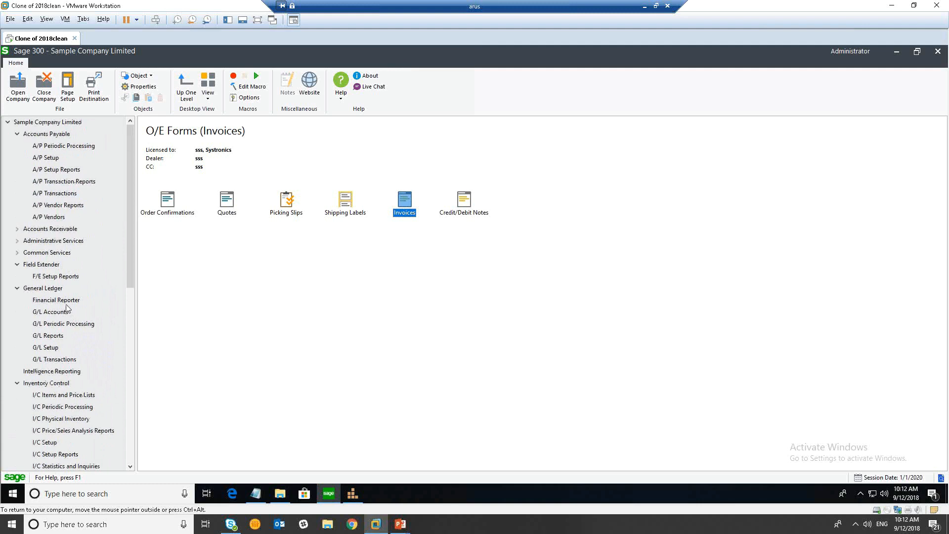
{"action": "left_click", "coordinate": [56, 267]}
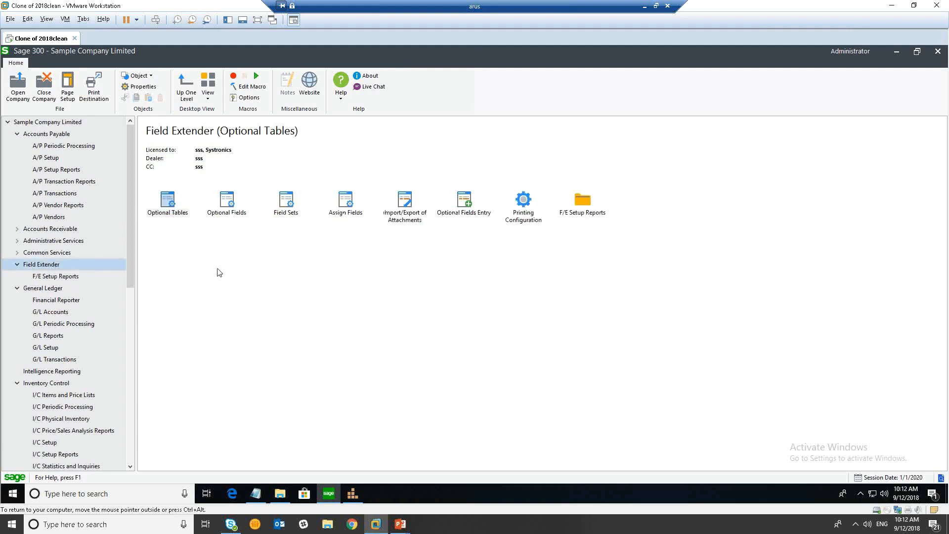
{"action": "double_click", "coordinate": [350, 207]}
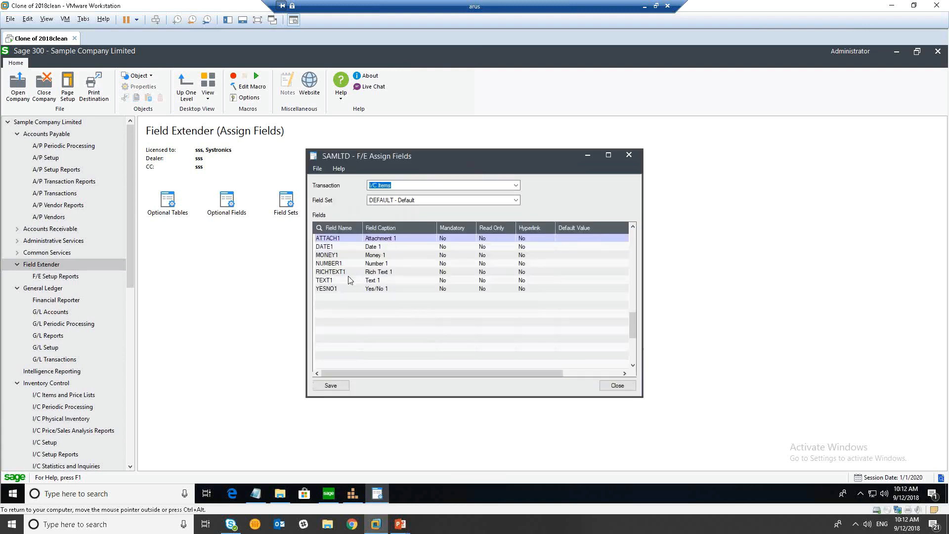
{"action": "left_click", "coordinate": [398, 281]}
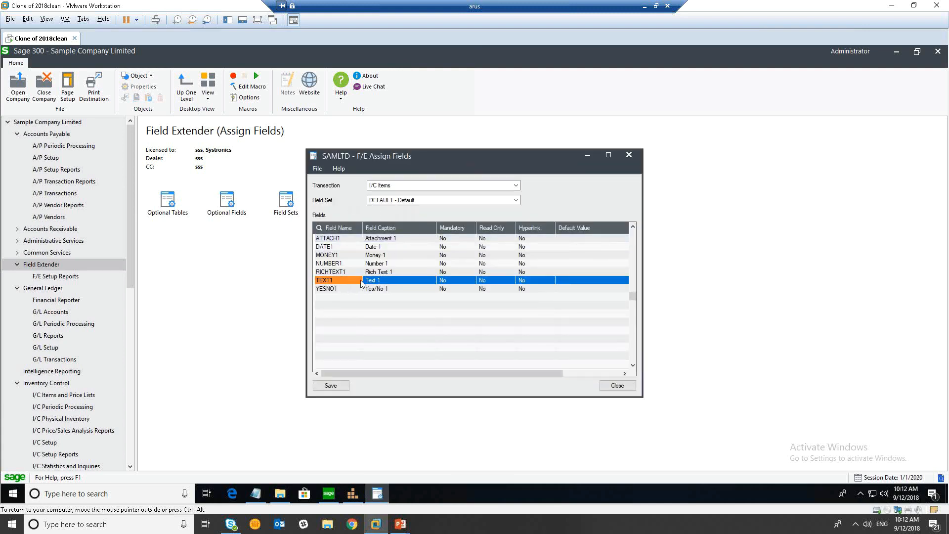
{"action": "type", "text": "Image"}
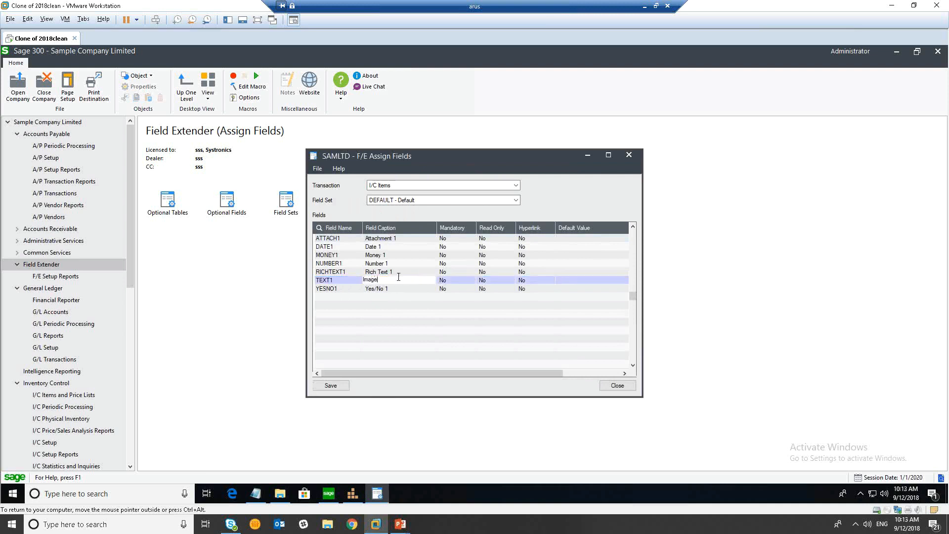
{"action": "left_click", "coordinate": [535, 282]}
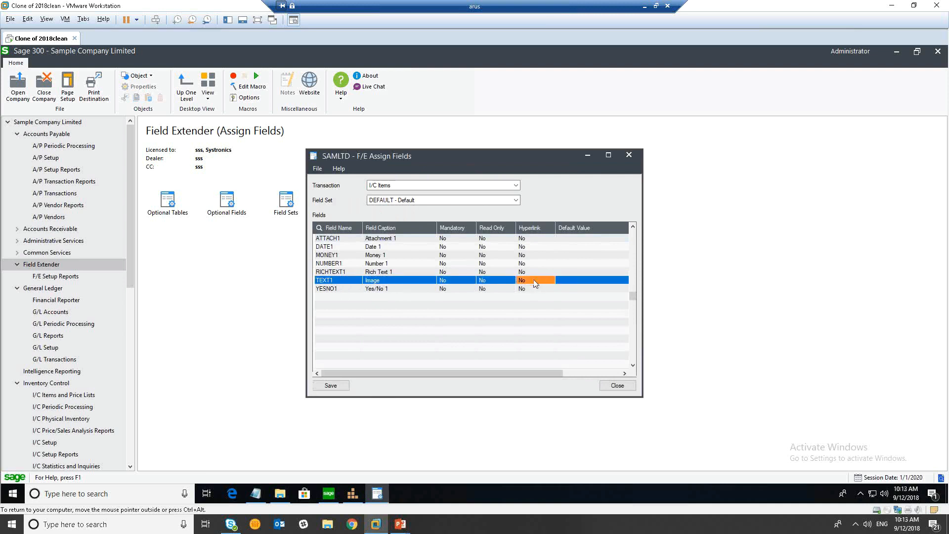
{"action": "left_click", "coordinate": [535, 283]}
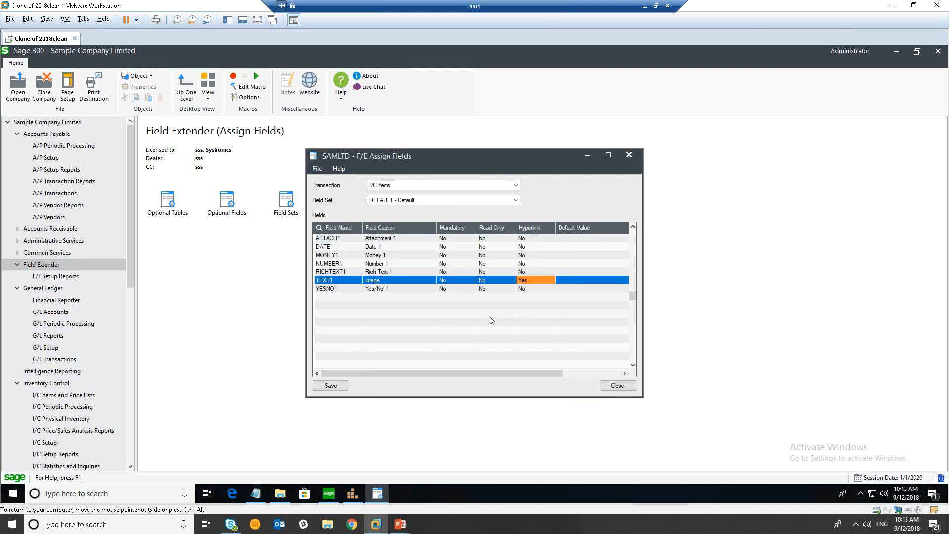
{"action": "left_click", "coordinate": [342, 388]}
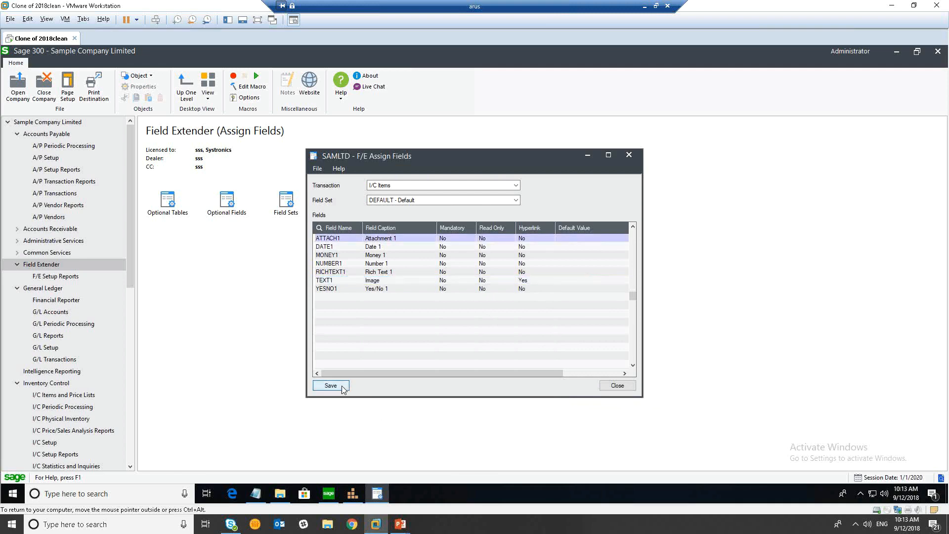
{"action": "left_click", "coordinate": [617, 386]}
- Open the optional field values for item A1-105/0 and copy the A1103O.jpg file path from the Notepad document
{"action": "left_click", "coordinate": [352, 493]}
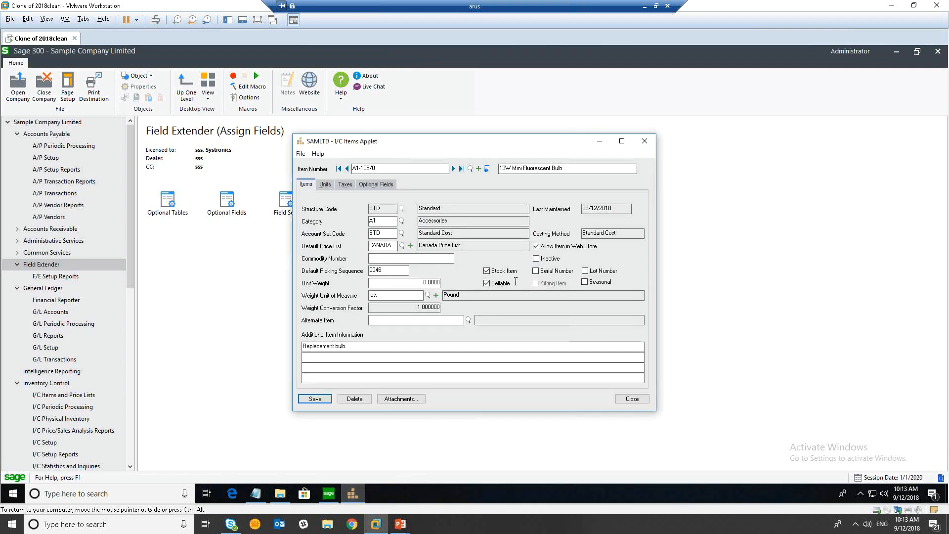
{"action": "left_click", "coordinate": [409, 399]}
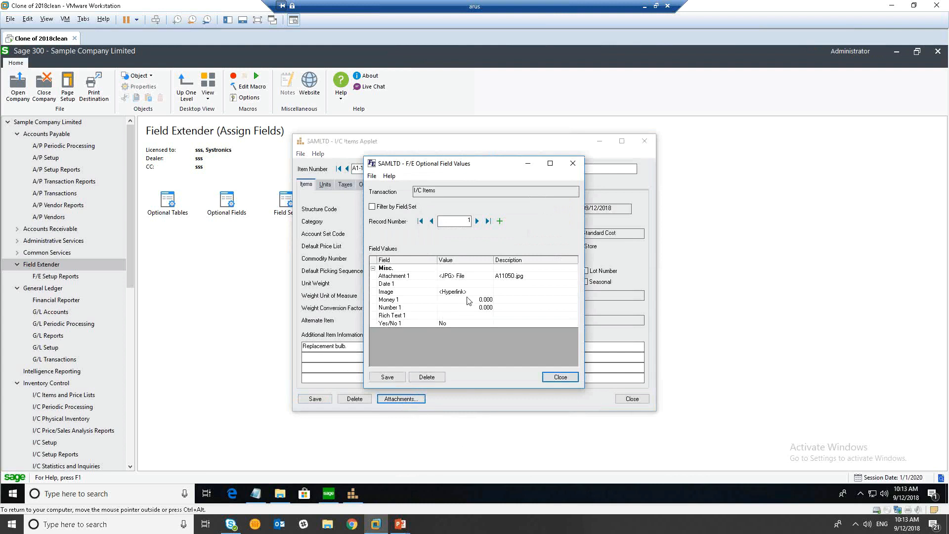
{"action": "left_click", "coordinate": [410, 293]}
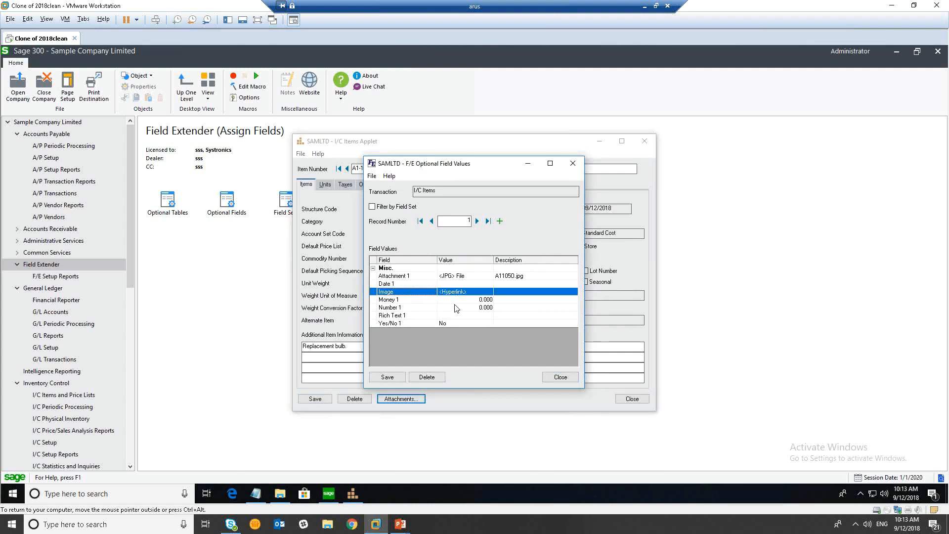
{"action": "left_click", "coordinate": [257, 493]}
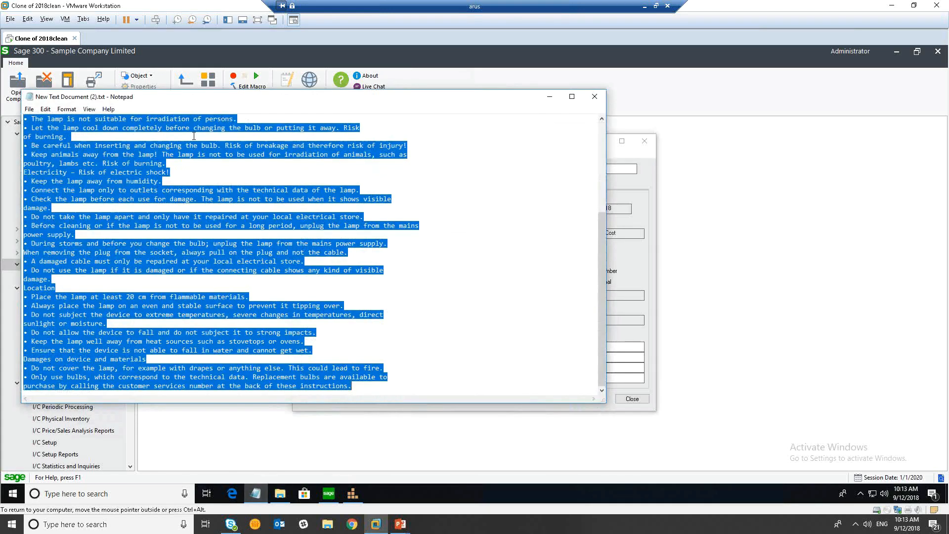
{"action": "scroll", "coordinate": [97, 132], "scroll_direction": "up", "scroll_amount": 6}
{"action": "left_click", "coordinate": [237, 120]}
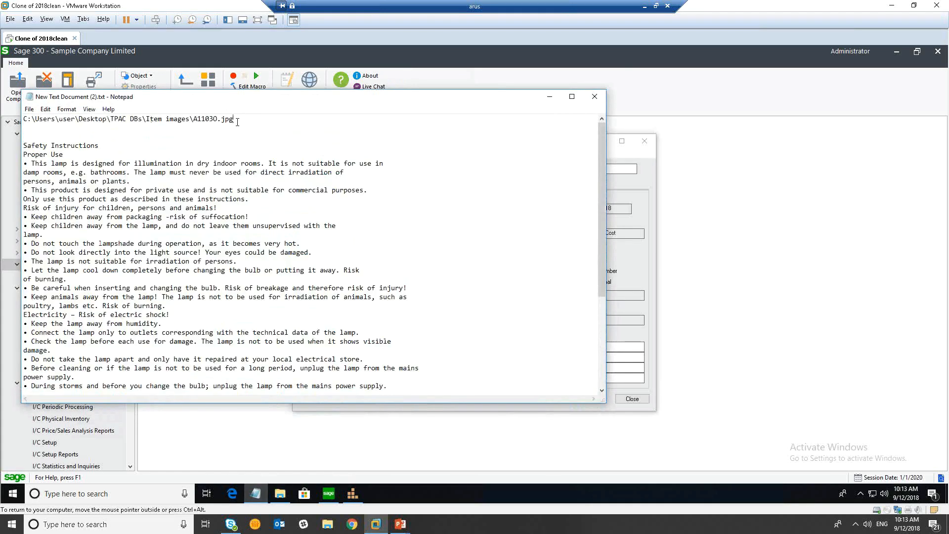
{"action": "left_click_drag", "start_coordinate": [235, 119], "coordinate": [2, 119]}
{"action": "key", "text": "ctrl+c"}
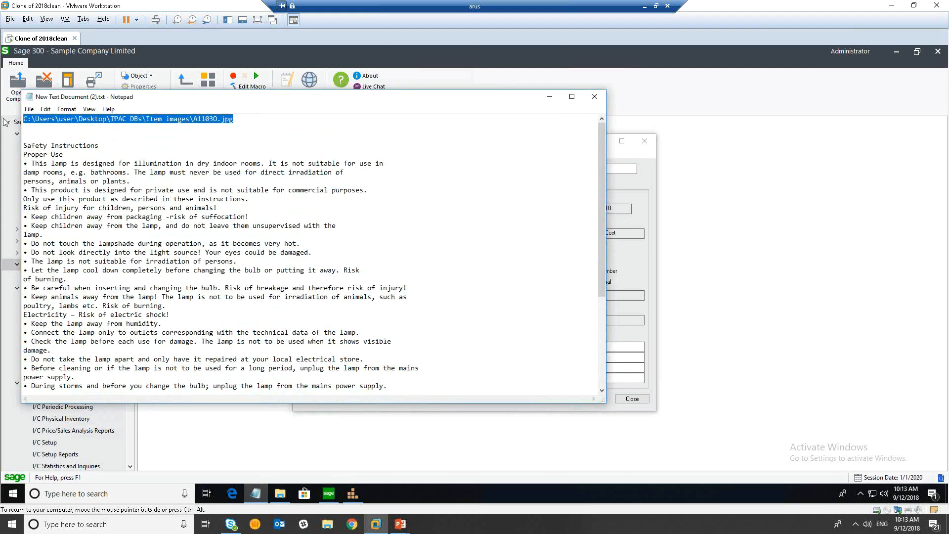
- Paste the path C:\Users\user\Desktop\TPAC DBs\Item images\A1103O.jpg into the item's Image hyperlink field
{"action": "left_click", "coordinate": [549, 97]}
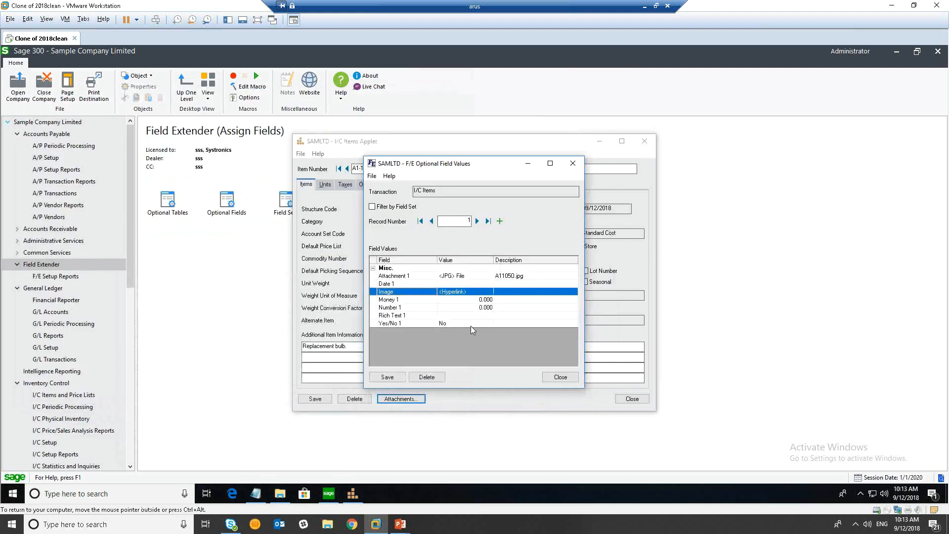
{"action": "left_click", "coordinate": [460, 291]}
{"action": "key", "text": "ctrl+v"}
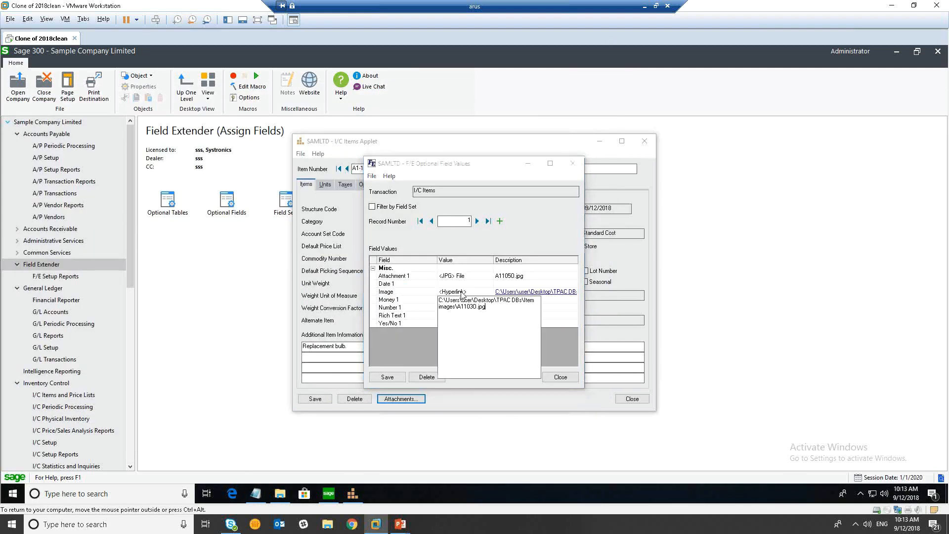
{"action": "left_click", "coordinate": [461, 292]}
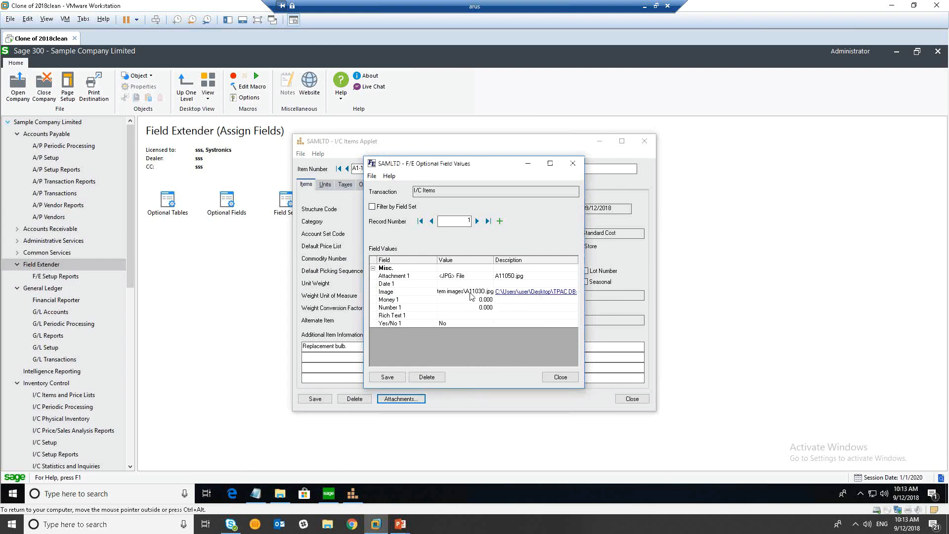
- Open the Image hyperlink to check the picture, close the picture and save the optional field values
{"action": "left_click", "coordinate": [549, 293]}
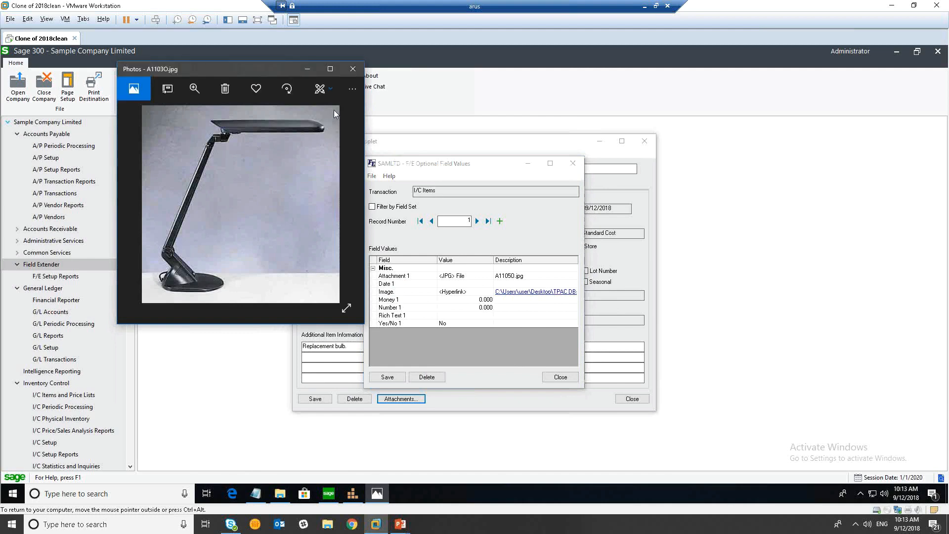
{"action": "left_click", "coordinate": [353, 72]}
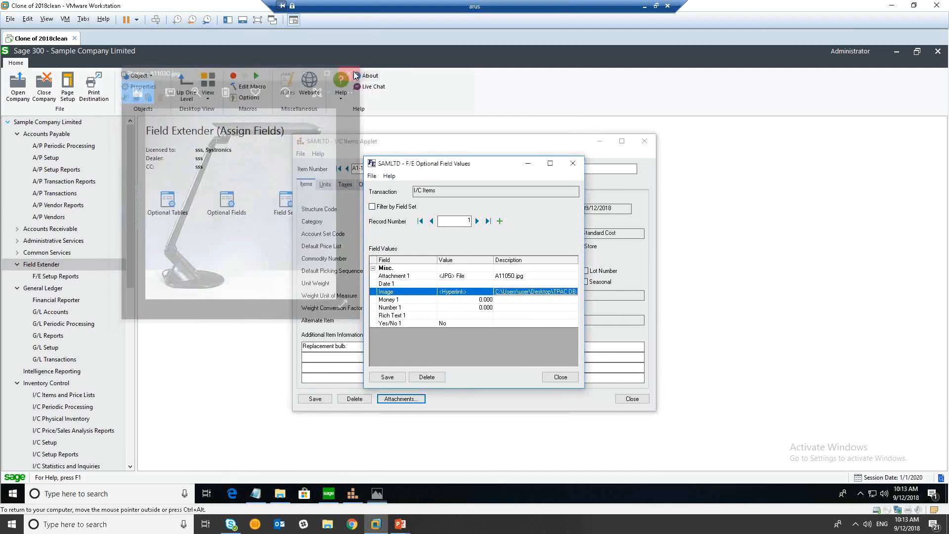
{"action": "left_click", "coordinate": [387, 377]}
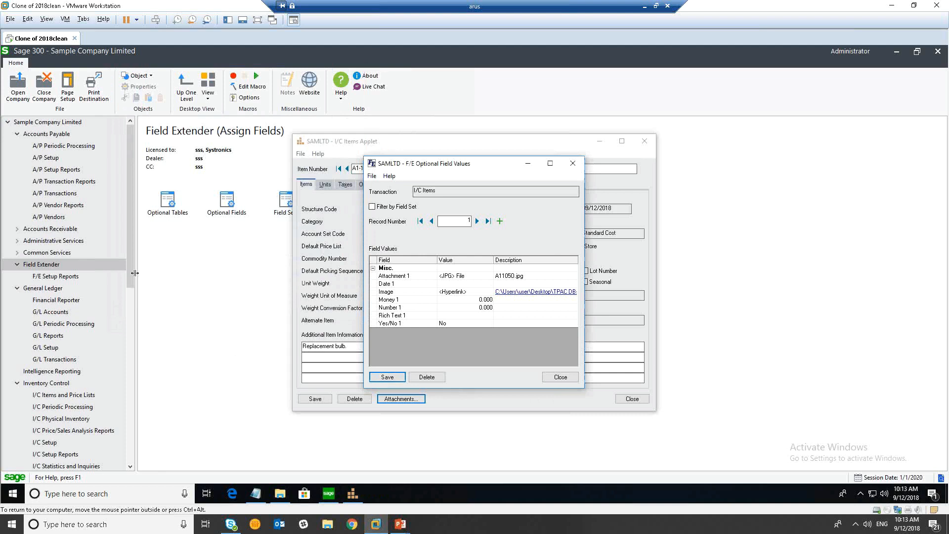
- In Field Extender's Assign Fields for I/C Items, caption the RICHTEXT1 field "Safety Instructions" and save
{"action": "left_click", "coordinate": [284, 205]}
{"action": "double_click", "coordinate": [347, 204]}
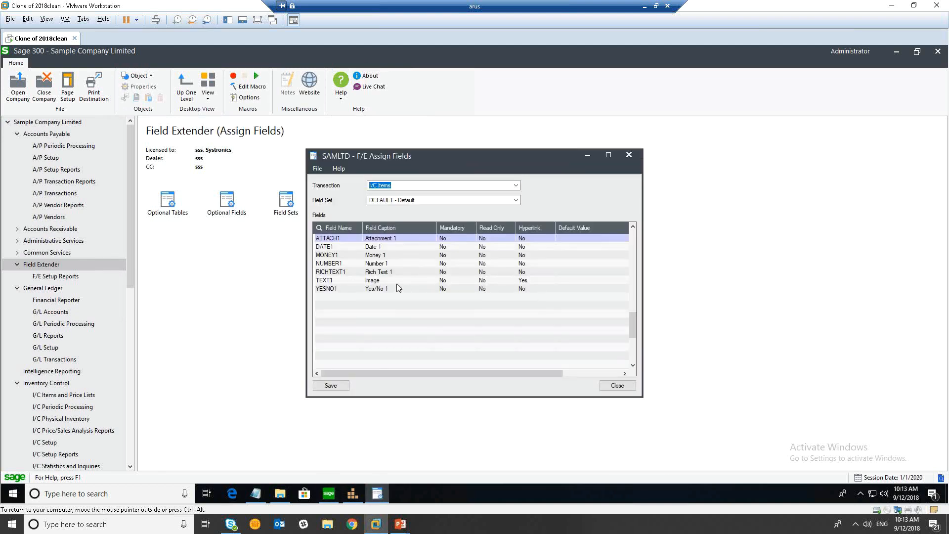
{"action": "left_click", "coordinate": [396, 272]}
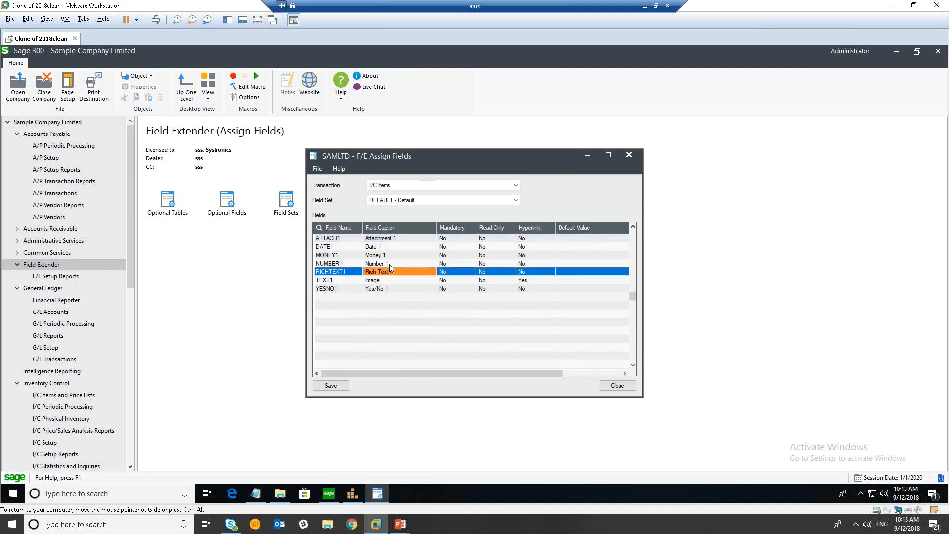
{"action": "type", "text": "1"}
{"action": "left_click", "coordinate": [394, 273]}
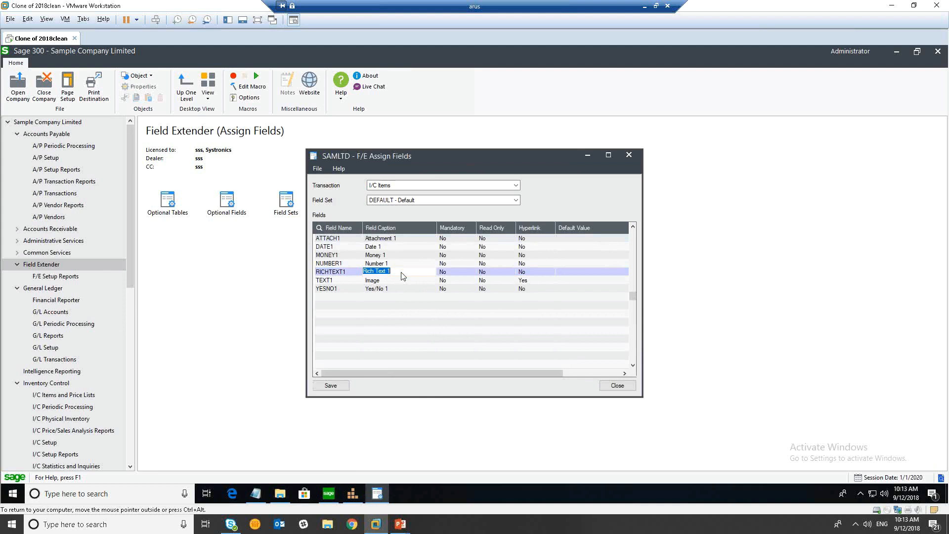
{"action": "type", "text": "Safe"}
{"action": "left_click", "coordinate": [381, 275]}
{"action": "key", "text": "Delete"}
{"action": "type", "text": "n"}
{"action": "left_click", "coordinate": [393, 328]}
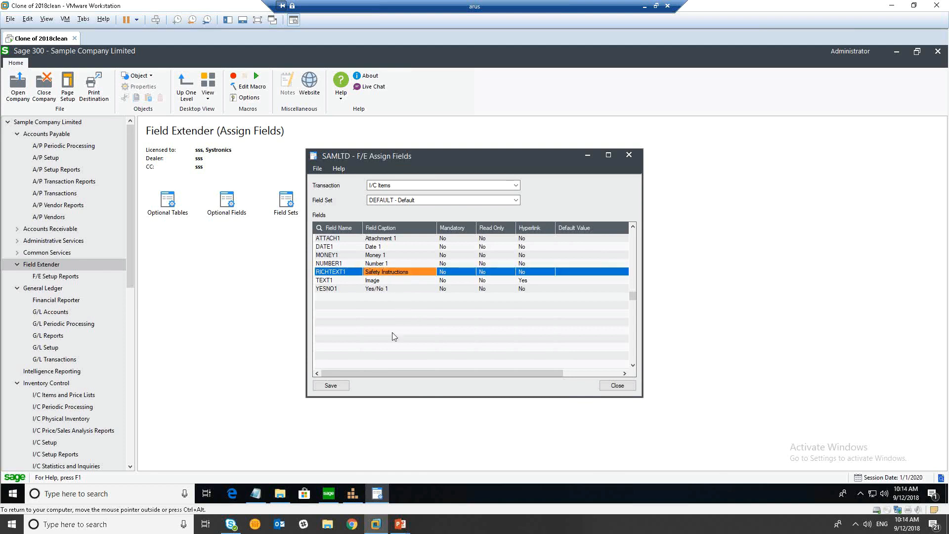
{"action": "left_click", "coordinate": [330, 385]}
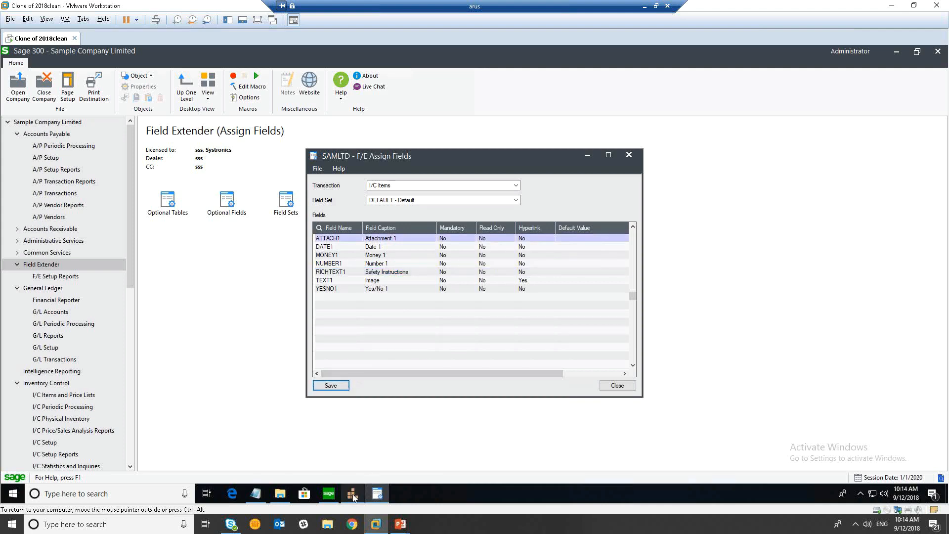
- Reopen the optional field values for item A1-105/0 and copy the whole safety instructions text below the file path in Notepad
{"action": "left_click", "coordinate": [352, 493]}
{"action": "left_click", "coordinate": [573, 163]}
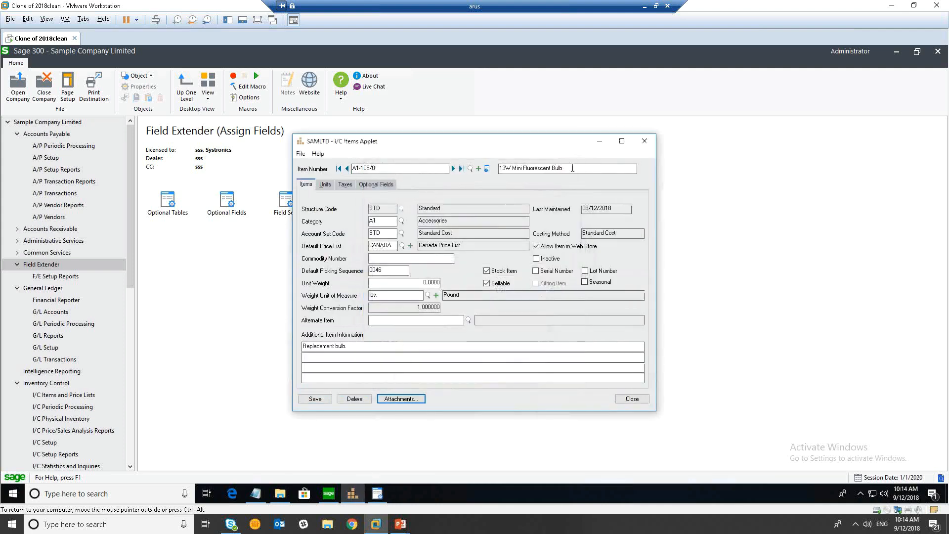
{"action": "left_click", "coordinate": [411, 402]}
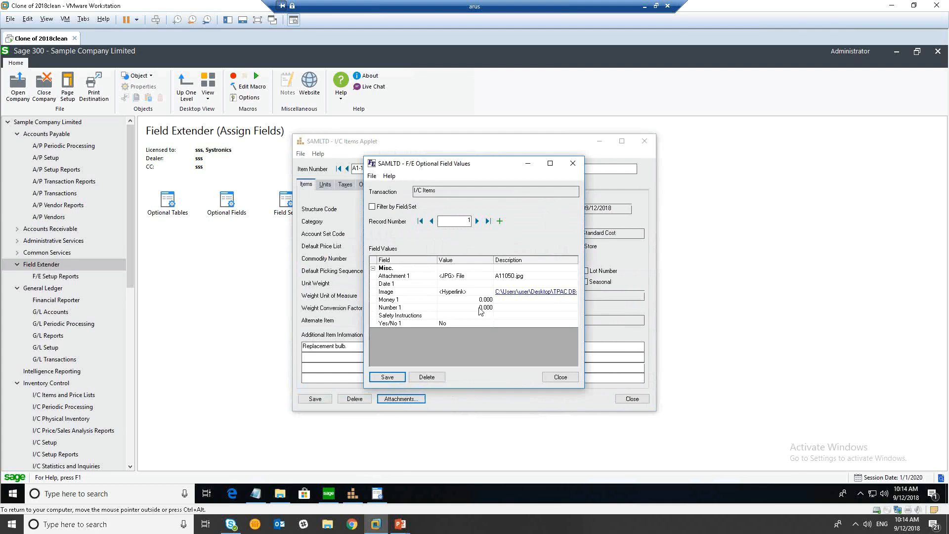
{"action": "left_click", "coordinate": [256, 493]}
{"action": "left_click_drag", "start_coordinate": [25, 142], "coordinate": [632, 488]}
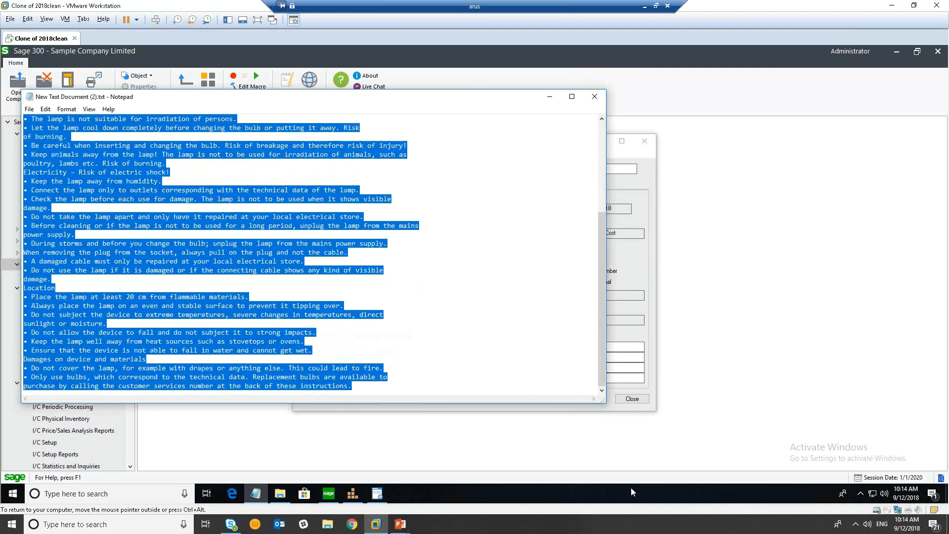
{"action": "left_click", "coordinate": [638, 263]}
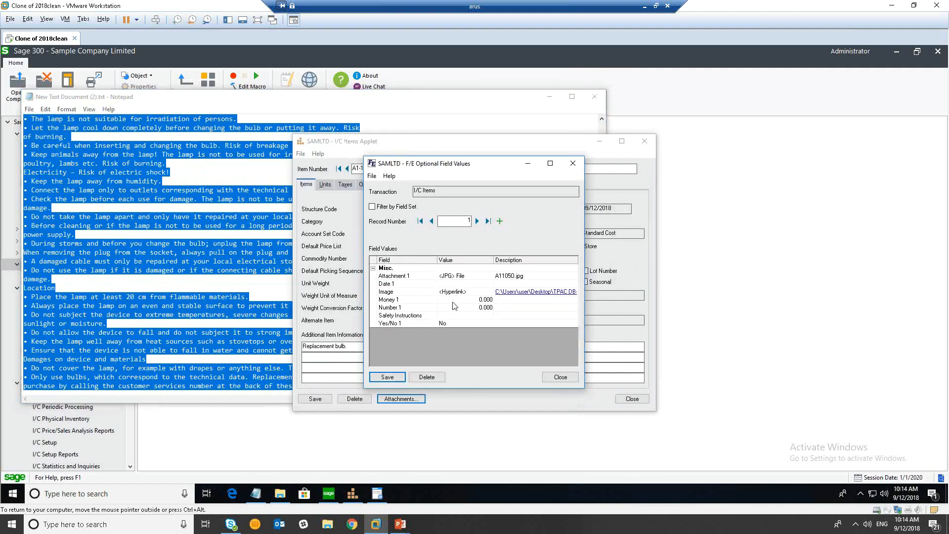
- Open the Safety Instructions field in the Rich Text Editor and paste the copied text
{"action": "left_click", "coordinate": [454, 316]}
{"action": "double_click", "coordinate": [476, 315]}
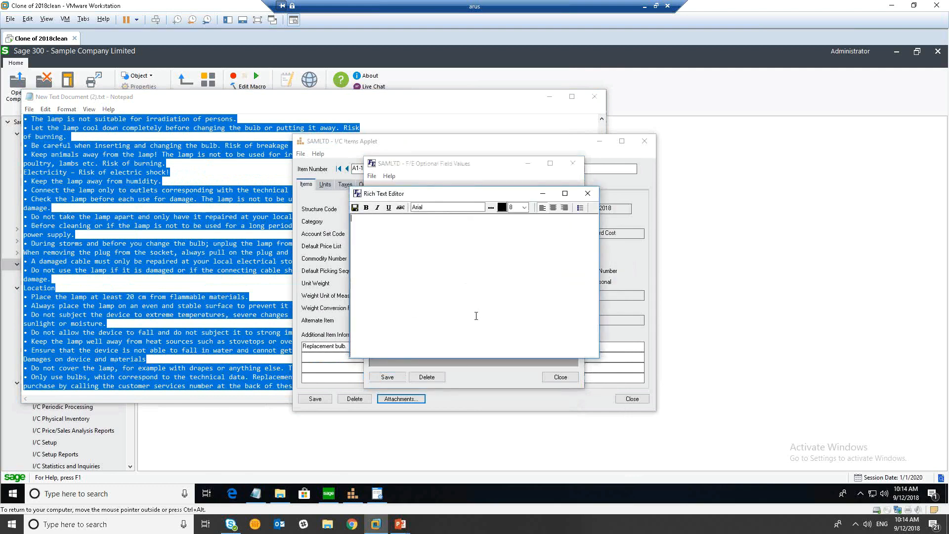
{"action": "key", "text": "ctrl+v"}
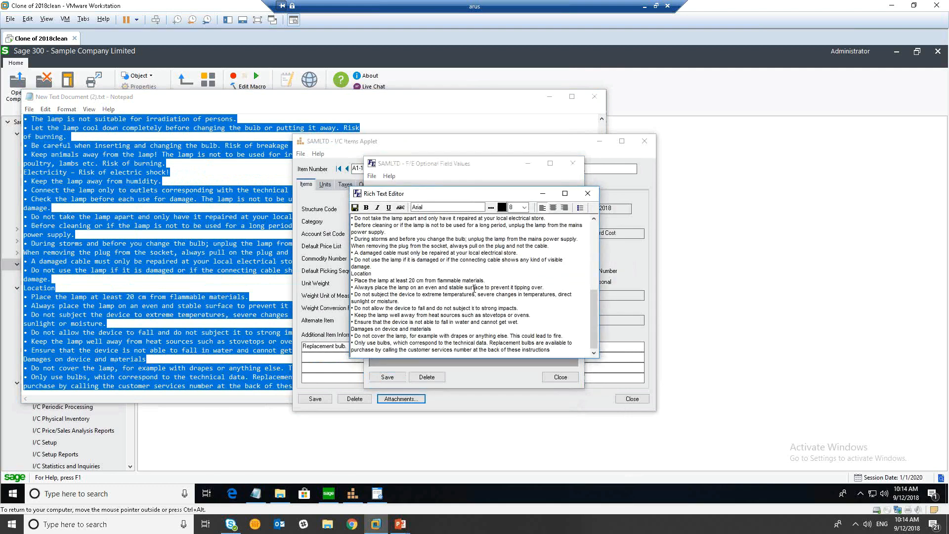
- Make the Safety Instructions and Proper Use headings bold and color the text below them red, down to the lamp cooling bullet
{"action": "scroll", "coordinate": [475, 288], "scroll_direction": "up", "scroll_amount": 10}
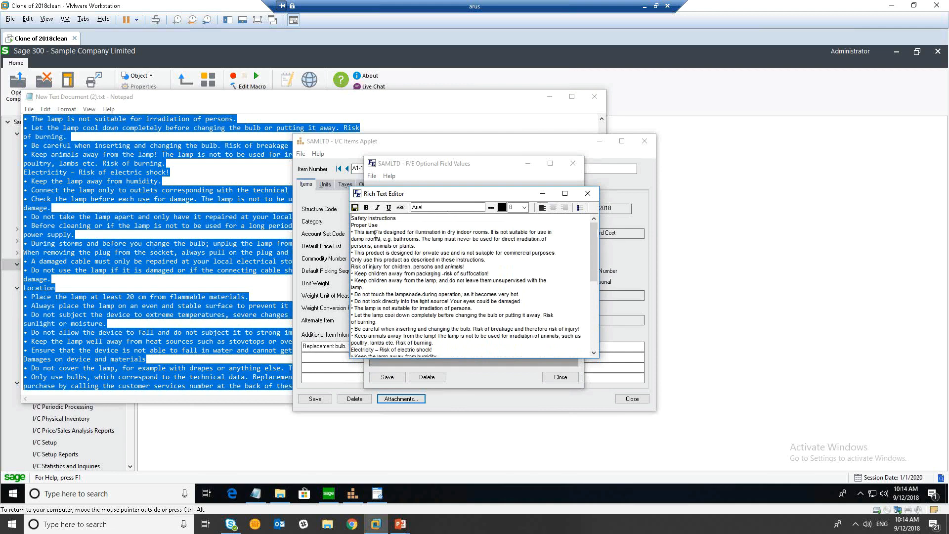
{"action": "left_click_drag", "start_coordinate": [351, 218], "coordinate": [546, 315]}
{"action": "key", "text": "ctrl+b"}
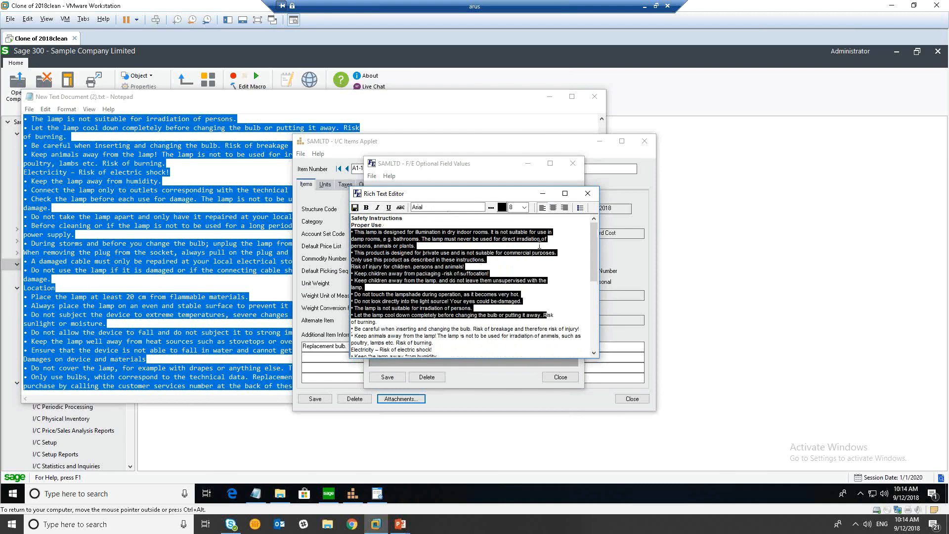
{"action": "left_click", "coordinate": [502, 207]}
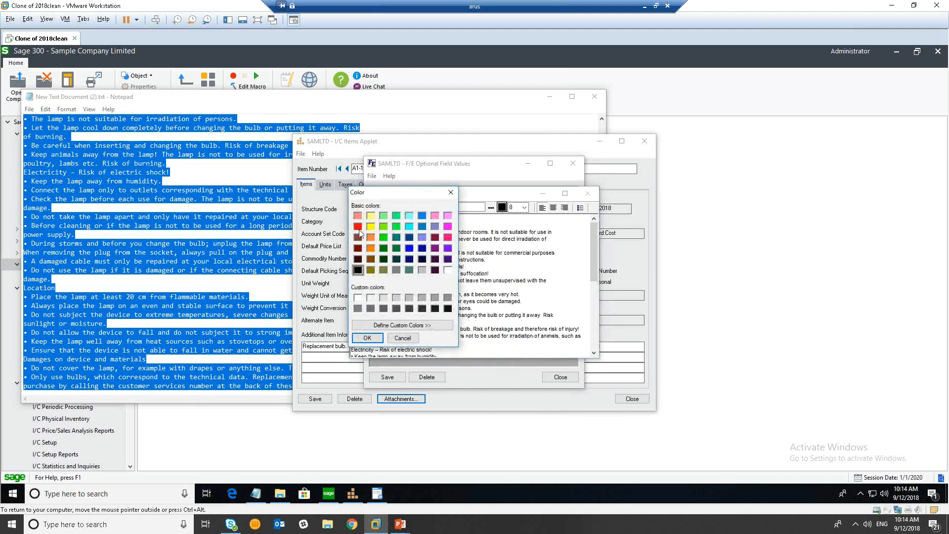
{"action": "left_click", "coordinate": [359, 228]}
{"action": "left_click", "coordinate": [370, 338]}
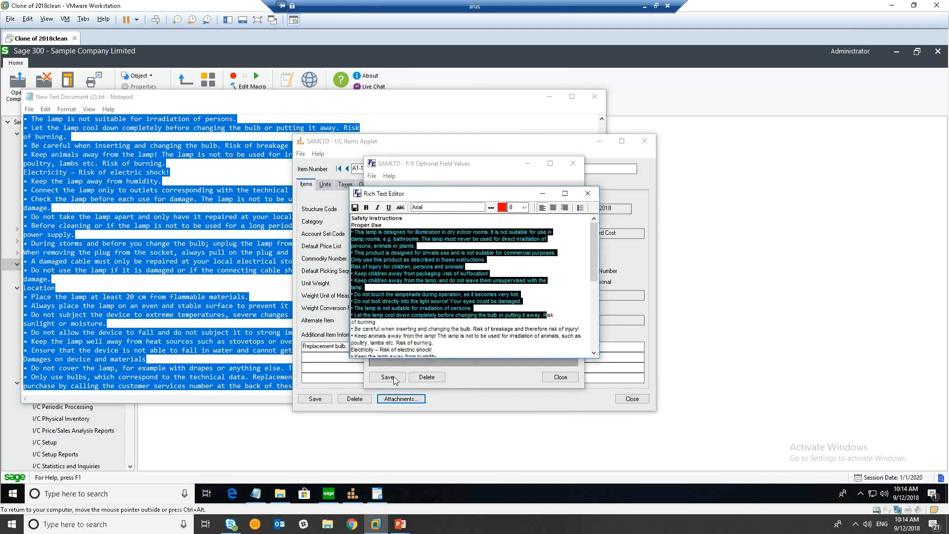
- Close the rich text with its changes saved, save and close the optional field values, and save the item
{"action": "left_click", "coordinate": [588, 193]}
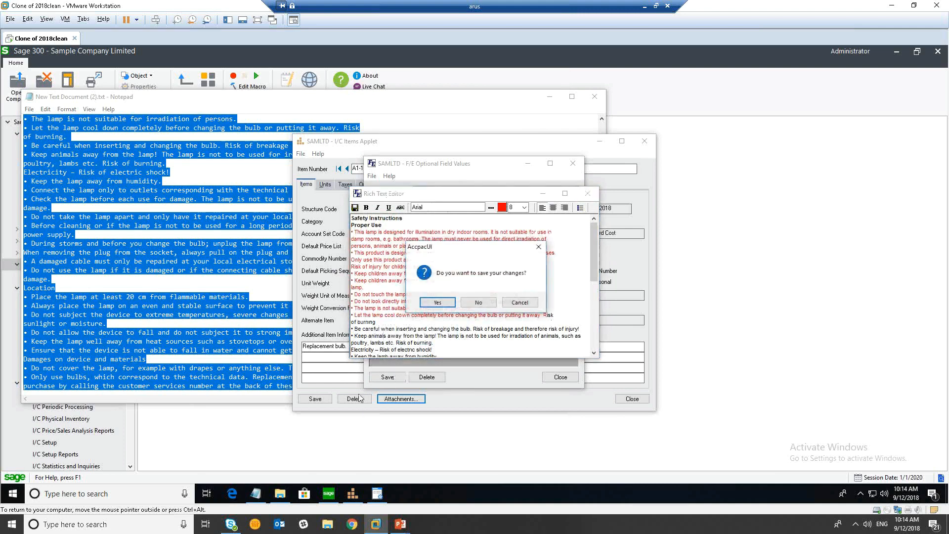
{"action": "left_click", "coordinate": [437, 303]}
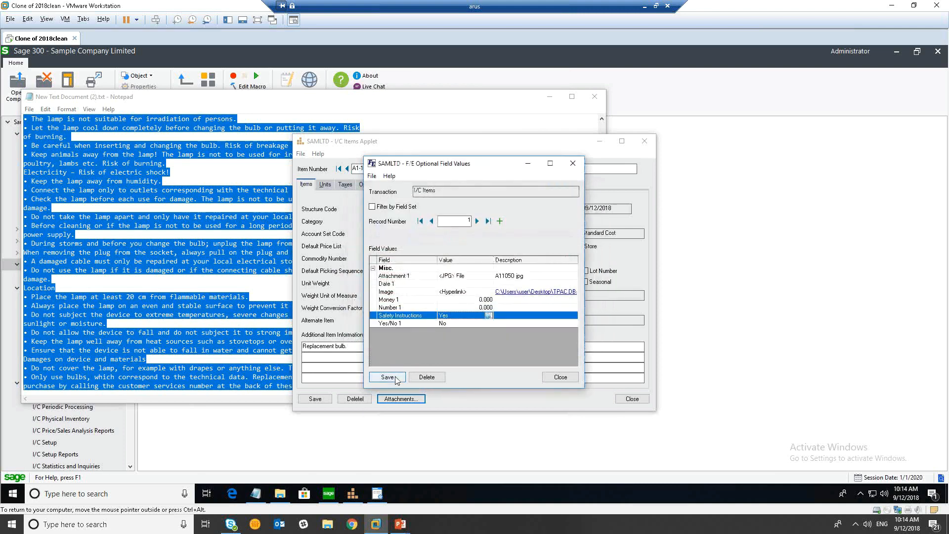
{"action": "left_click", "coordinate": [397, 379]}
{"action": "left_click", "coordinate": [568, 376]}
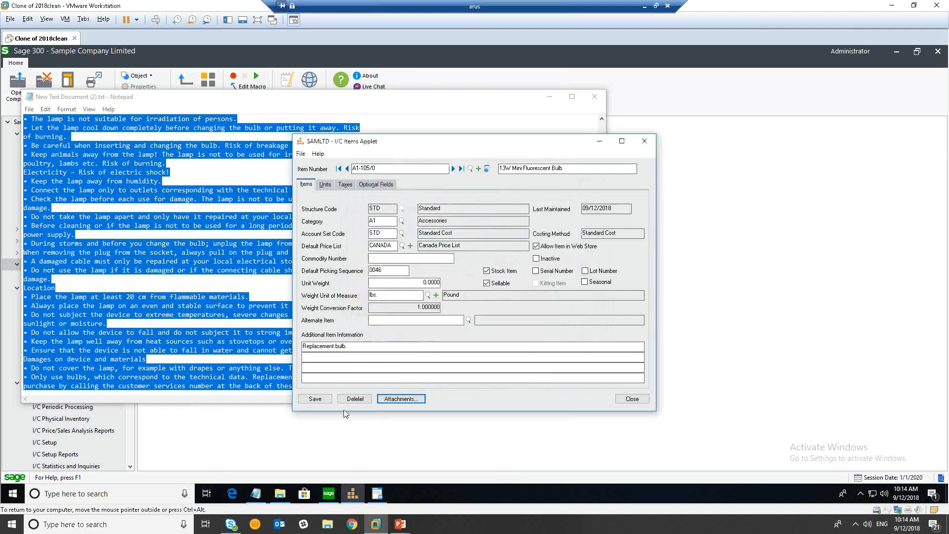
{"action": "left_click", "coordinate": [324, 401]}
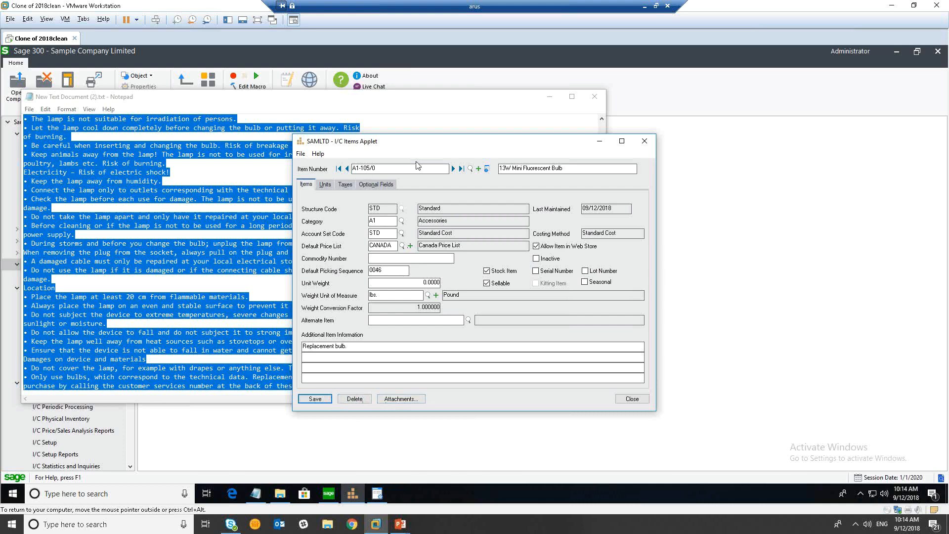
- Reopen the item's optional field values, view the Attachment 1 image A1105O.jpg, and close the picture and the values window
{"action": "left_click", "coordinate": [417, 399]}
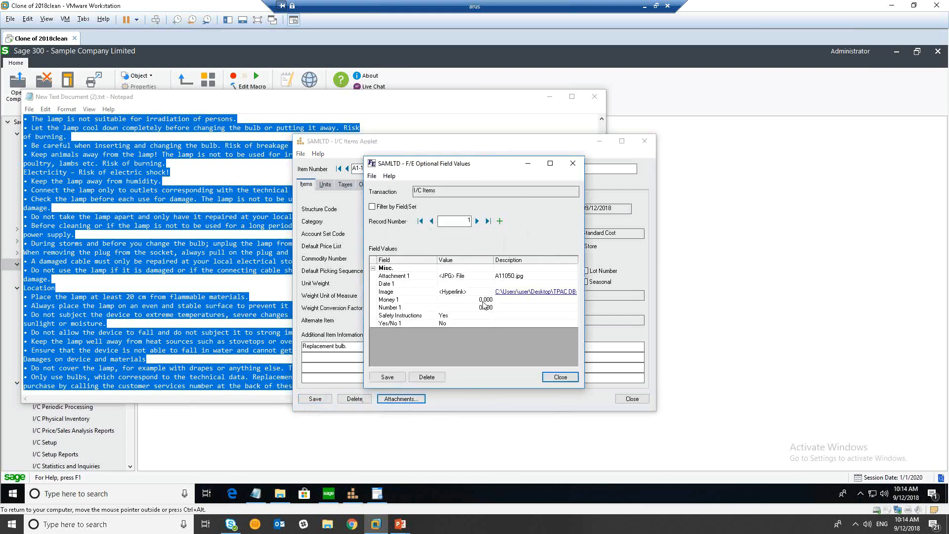
{"action": "left_click", "coordinate": [481, 277]}
{"action": "left_click", "coordinate": [488, 276]}
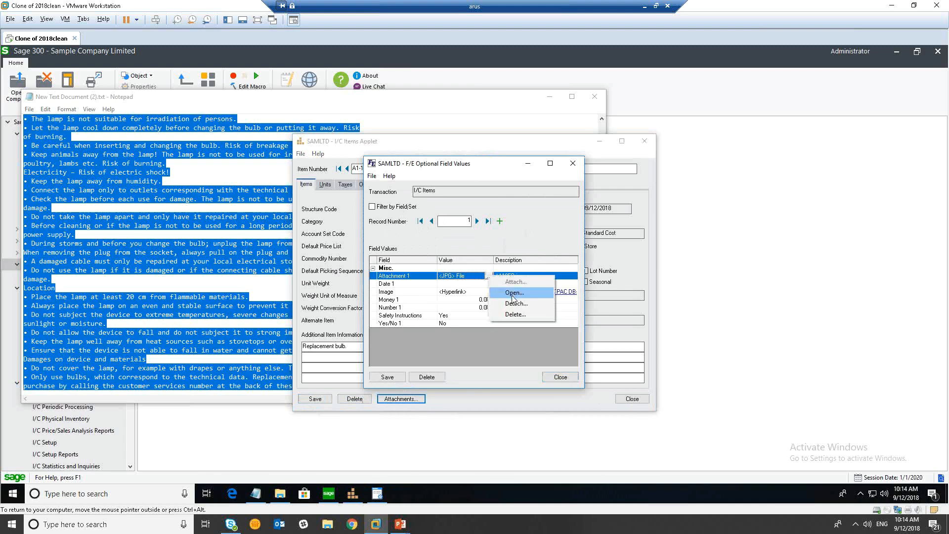
{"action": "left_click", "coordinate": [512, 295]}
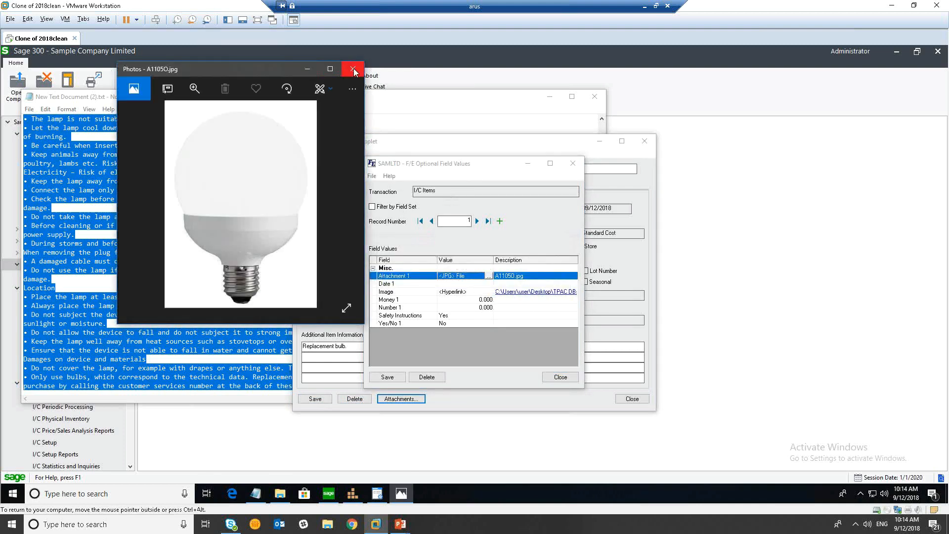
{"action": "left_click", "coordinate": [354, 68]}
{"action": "left_click", "coordinate": [572, 163]}
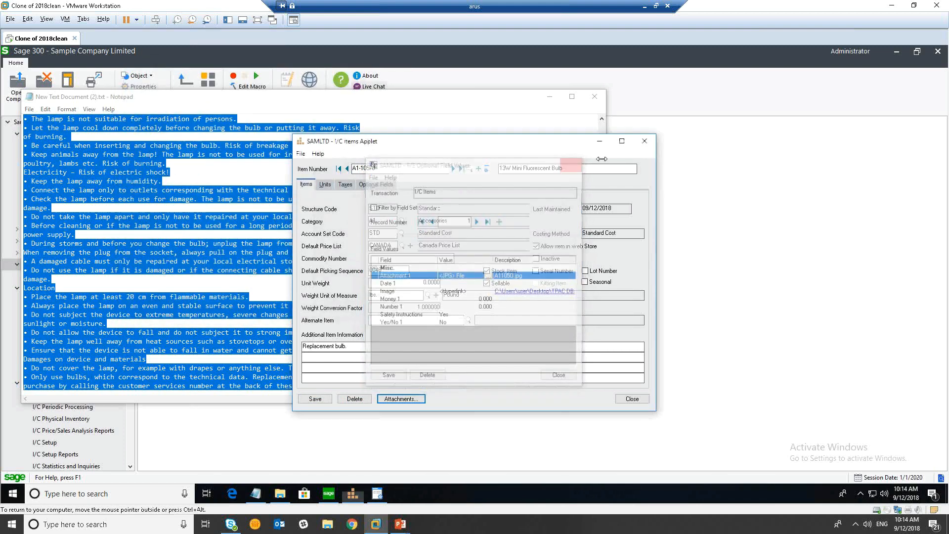
- Close the I/C Items Applet, minimize the Notepad document, and close the Assign Fields window
{"action": "left_click", "coordinate": [648, 143]}
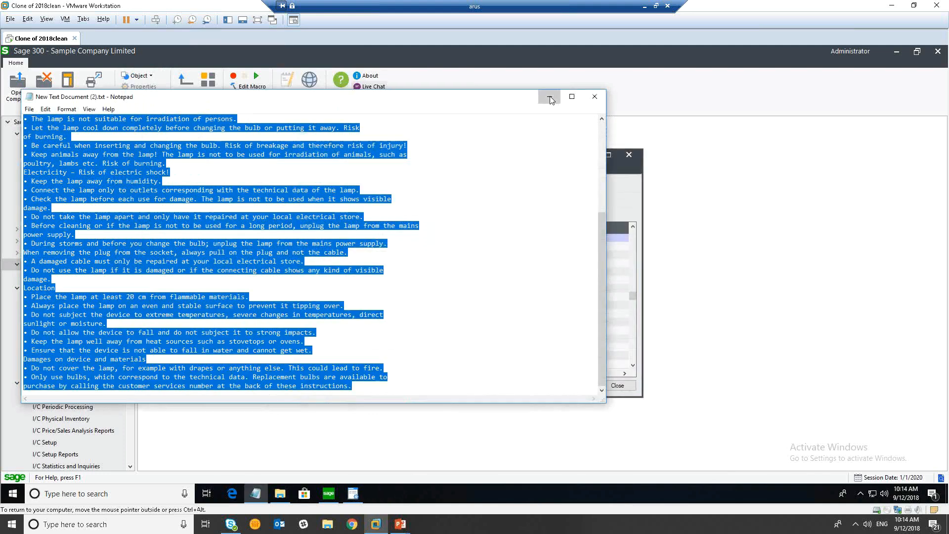
{"action": "left_click", "coordinate": [550, 97]}
{"action": "left_click", "coordinate": [629, 155]}
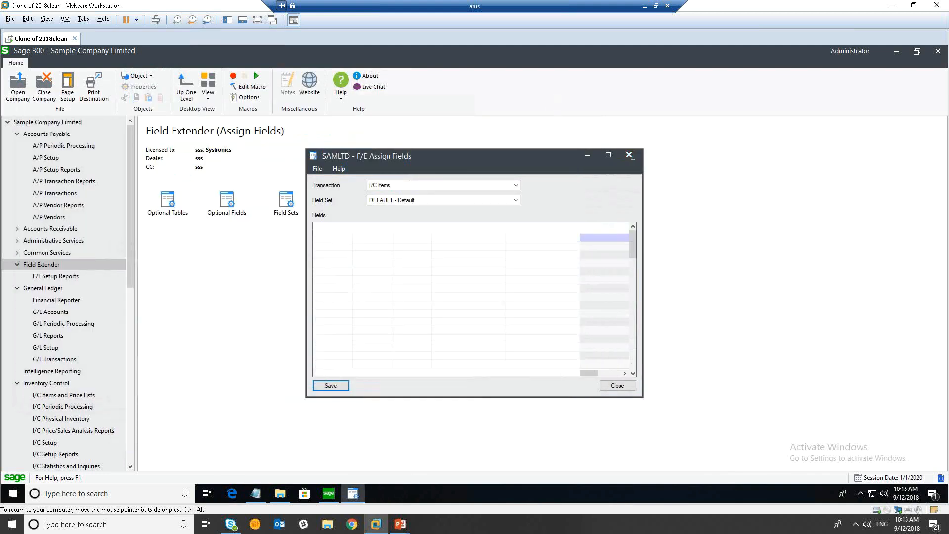
- Open the Invoice Entry Applet from the Purchase Orders transactions and place its window clear of the field count window
{"action": "scroll", "coordinate": [75, 271], "scroll_direction": "down", "scroll_amount": 4}
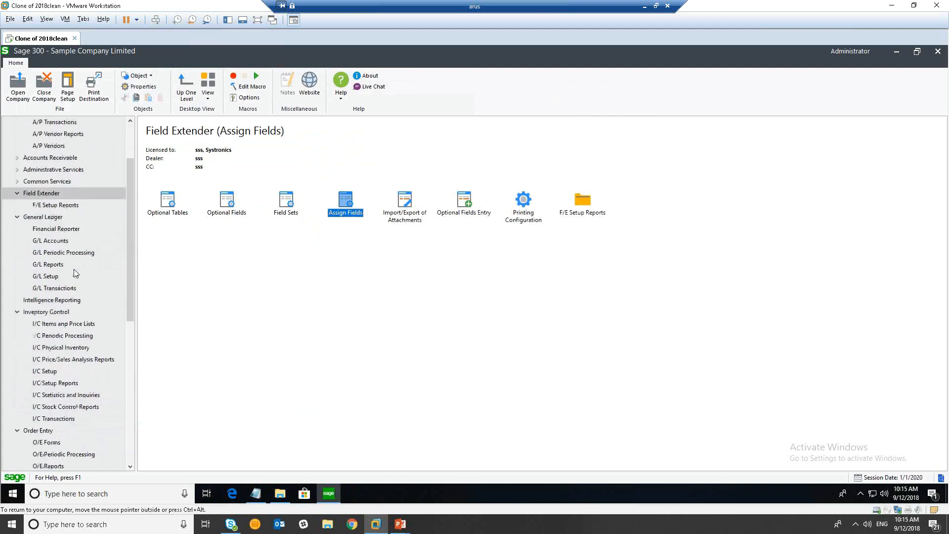
{"action": "scroll", "coordinate": [78, 420], "scroll_direction": "down", "scroll_amount": 4}
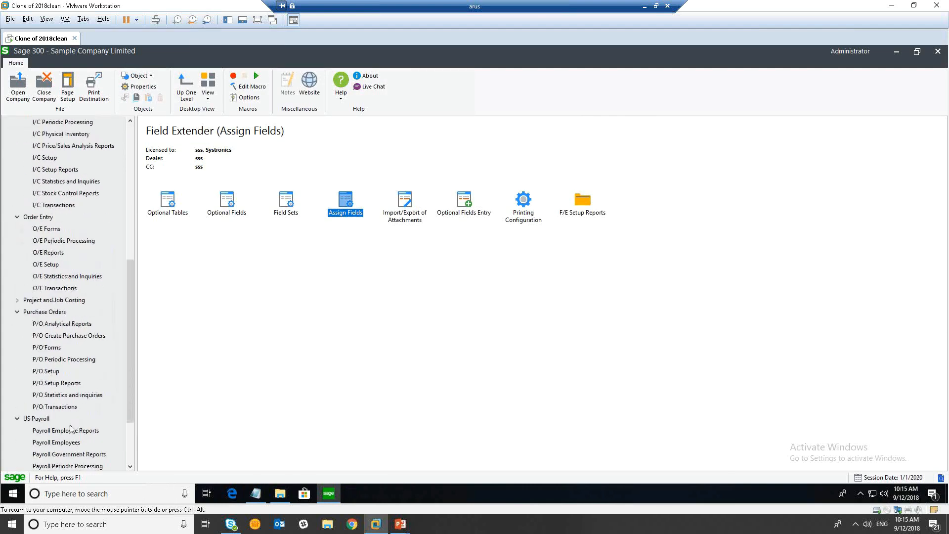
{"action": "left_click", "coordinate": [71, 407]}
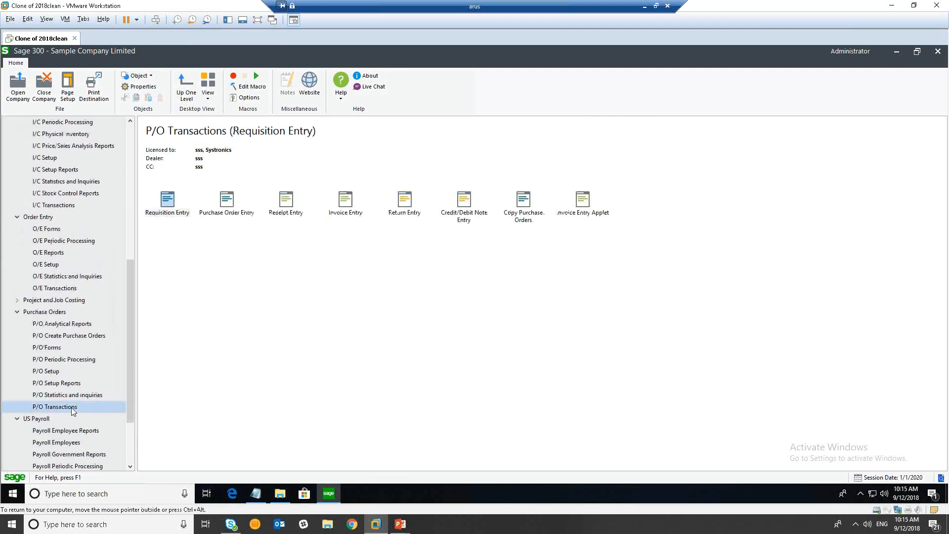
{"action": "left_click", "coordinate": [583, 203]}
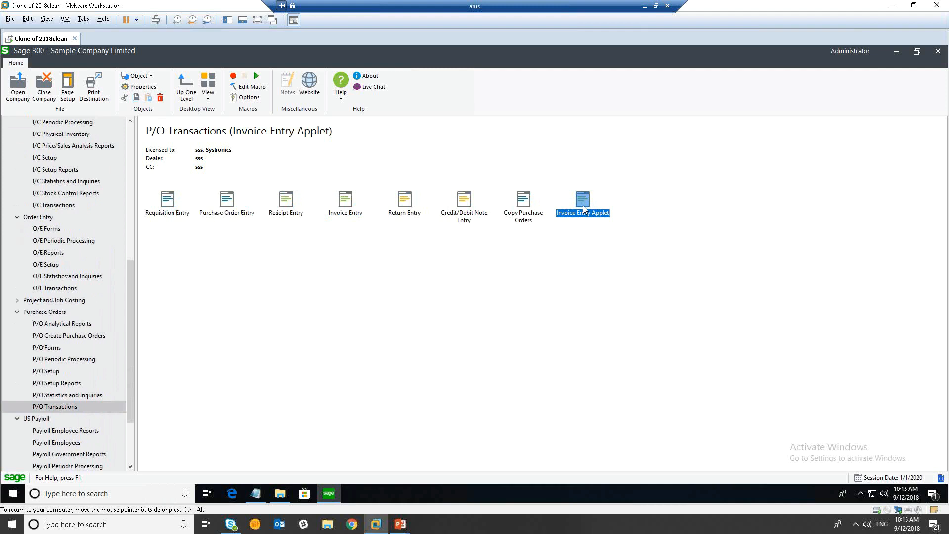
{"action": "double_click", "coordinate": [583, 202]}
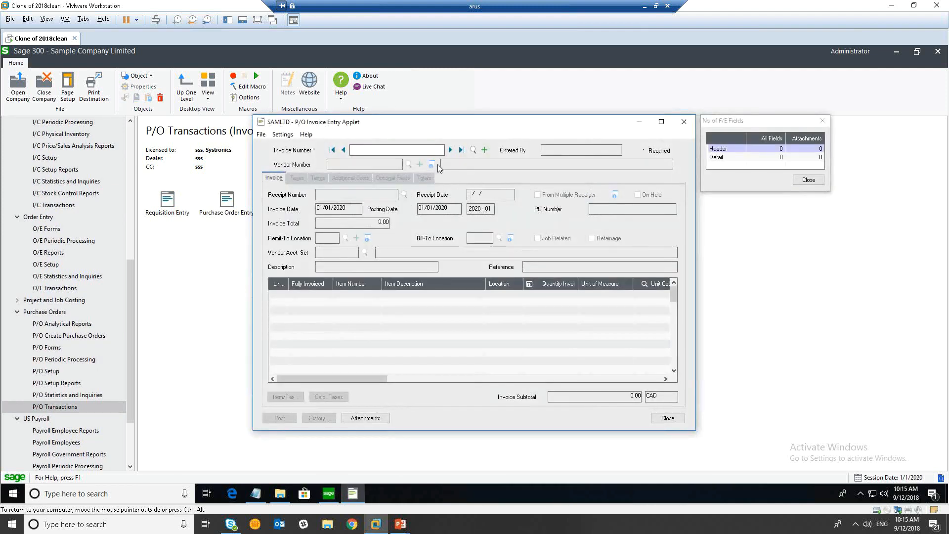
{"action": "left_click_drag", "start_coordinate": [469, 129], "coordinate": [383, 145]}
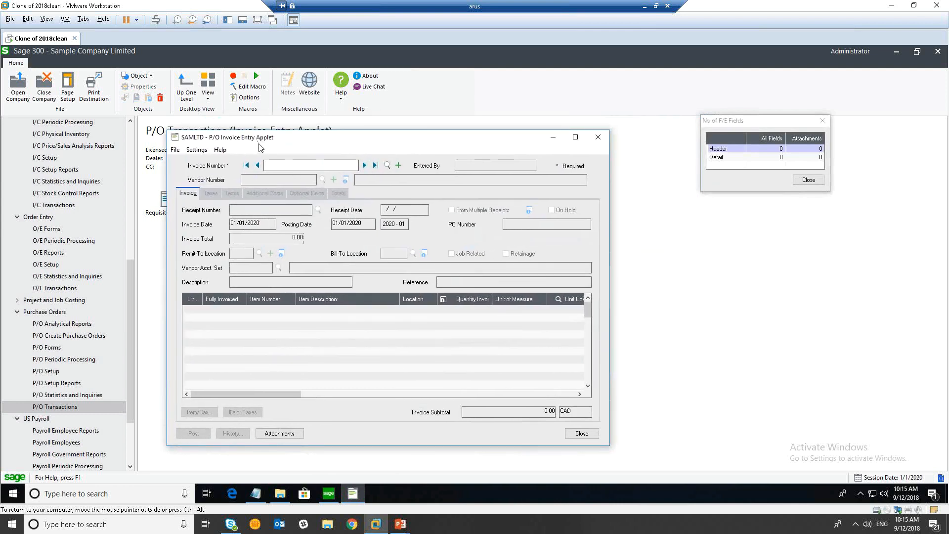
- Start invoice 123 for vendor 1200 and select receipt RCP00000083 from the receipt finder
{"action": "left_click", "coordinate": [284, 166]}
{"action": "key", "text": "Tab"}
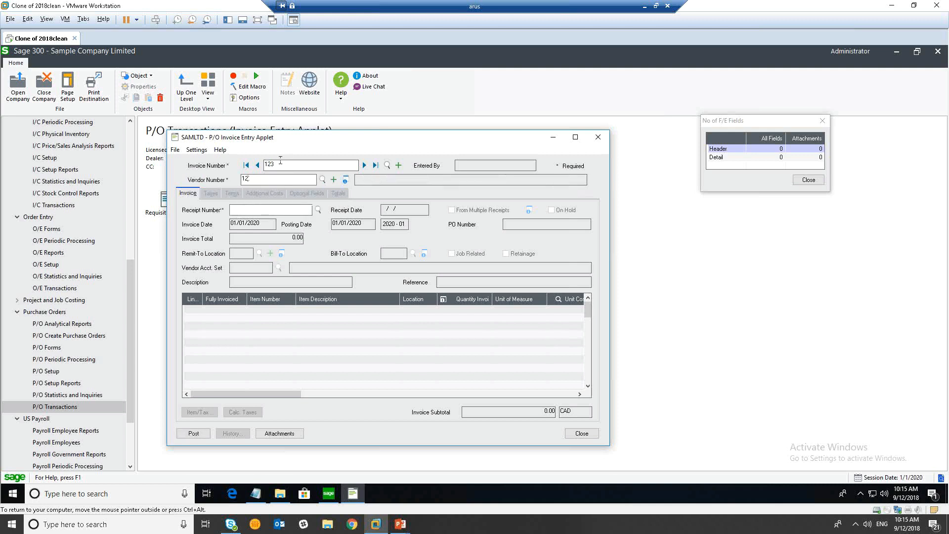
{"action": "key", "text": "Tab"}
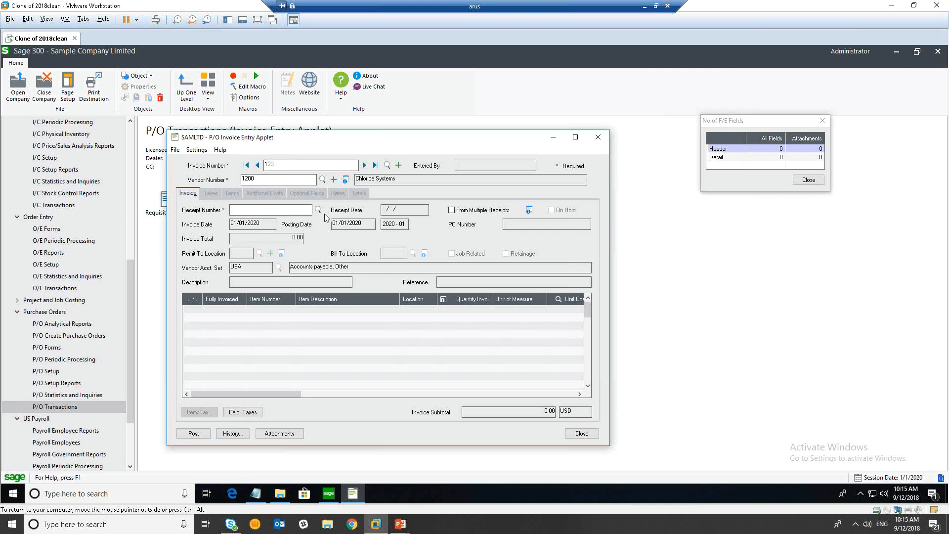
{"action": "left_click", "coordinate": [318, 210]}
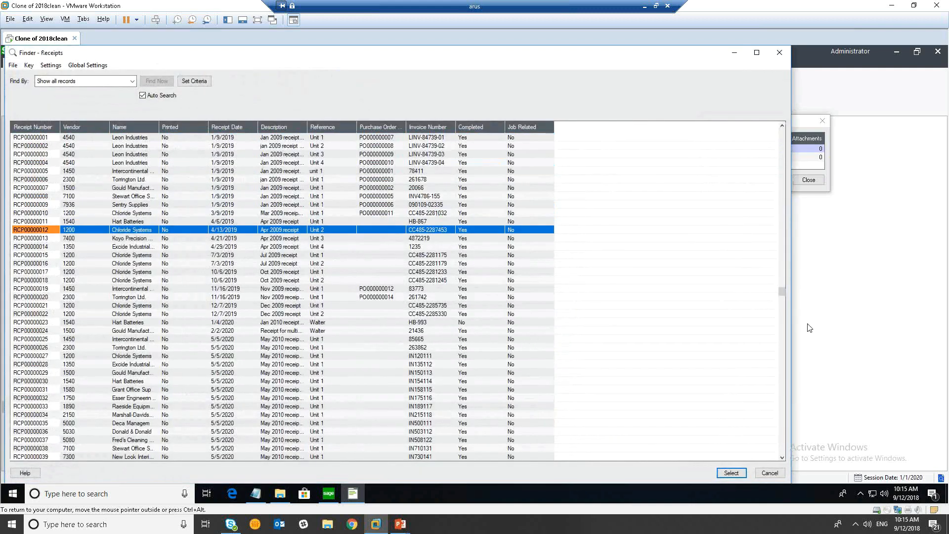
{"action": "key", "text": "Down"}
{"action": "key", "text": "Down"}
{"action": "key", "text": "Down"}
{"action": "key", "text": "Down"}
{"action": "key", "text": "Down"}
{"action": "key", "text": "Down"}
{"action": "key", "text": "Down"}
{"action": "key", "text": "Down"}
{"action": "key", "text": "Down"}
{"action": "key", "text": "Down"}
{"action": "key", "text": "Down"}
{"action": "key", "text": "Down"}
{"action": "key", "text": "Down"}
{"action": "key", "text": "Down"}
{"action": "key", "text": "Down"}
{"action": "key", "text": "Down"}
{"action": "key", "text": "Down"}
{"action": "key", "text": "Down"}
{"action": "key", "text": "Down"}
{"action": "key", "text": "Down"}
{"action": "key", "text": "Down"}
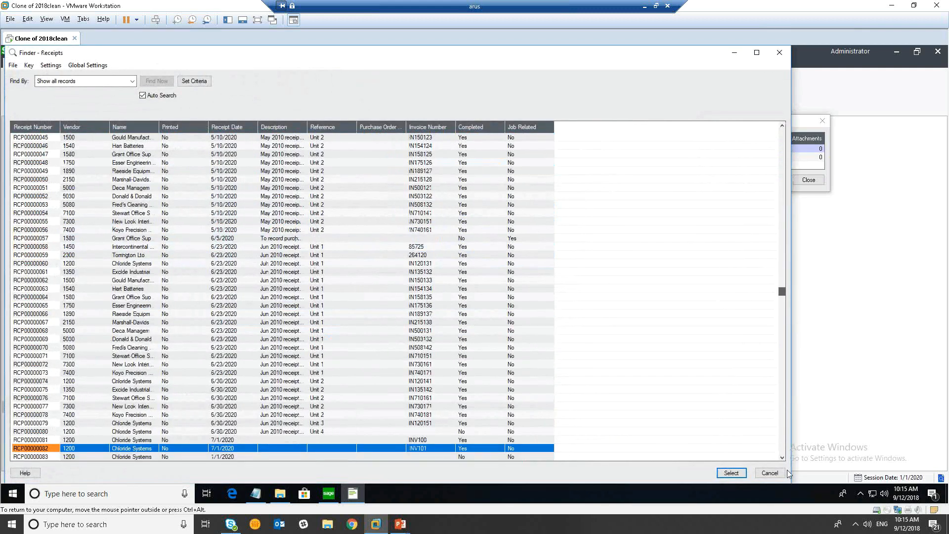
{"action": "double_click", "coordinate": [161, 453]}
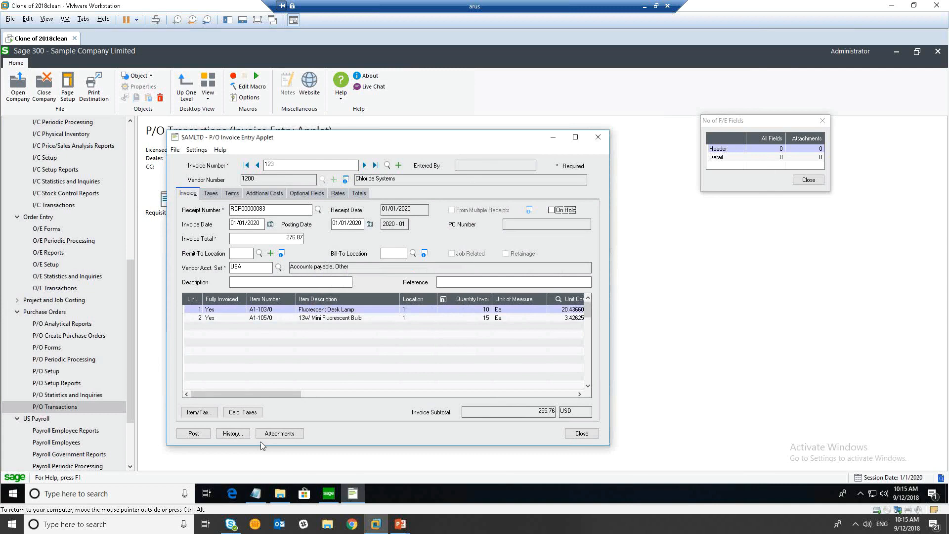
- Attach INV04_AT_RT.pdf from the TPAC DBs folder to the invoice header's Attachment 1 field, add the record and close the values window
{"action": "left_click", "coordinate": [285, 437]}
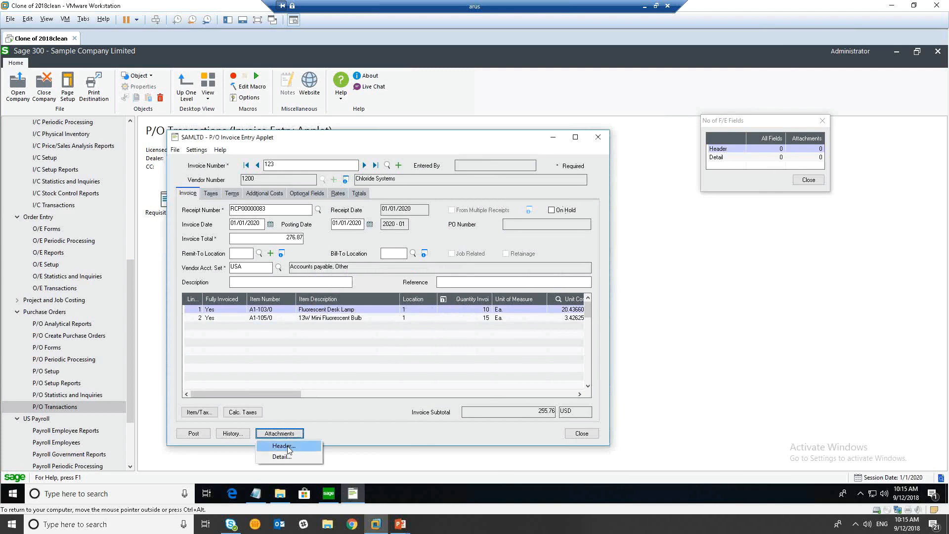
{"action": "left_click", "coordinate": [285, 446]}
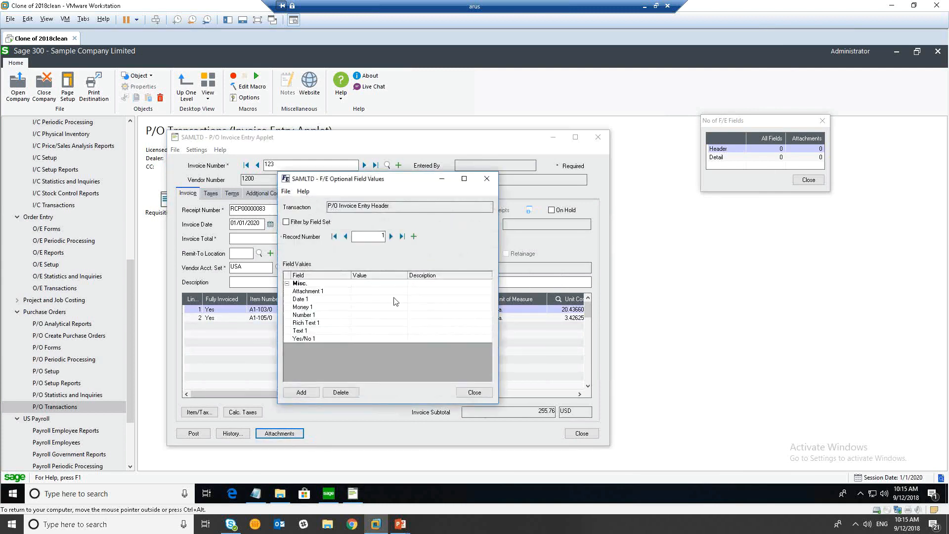
{"action": "left_click", "coordinate": [407, 286]}
{"action": "left_click", "coordinate": [407, 291]}
{"action": "left_click", "coordinate": [402, 291]}
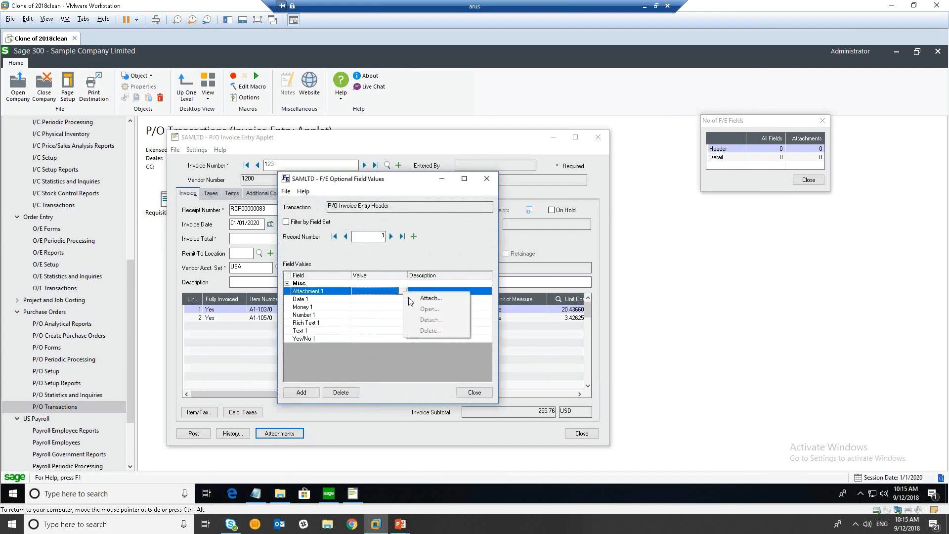
{"action": "left_click", "coordinate": [421, 298]}
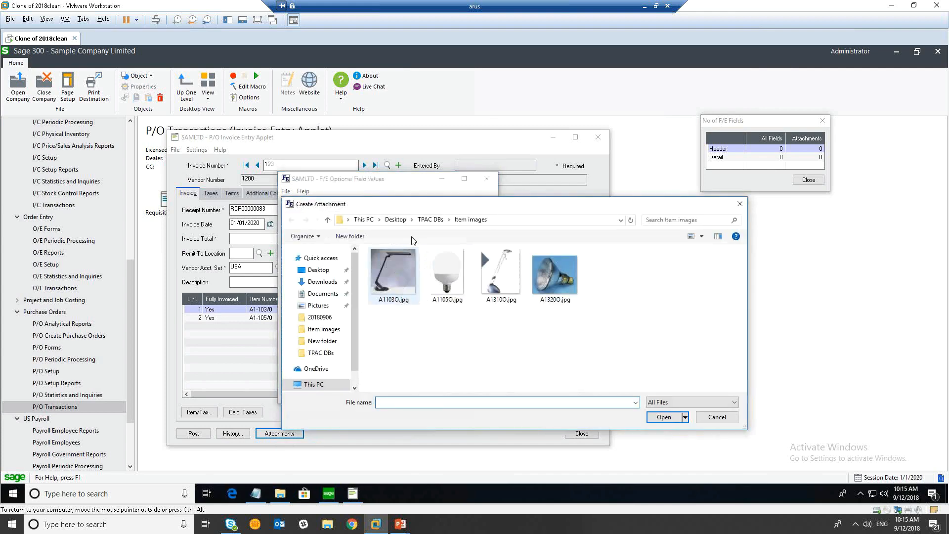
{"action": "left_click", "coordinate": [431, 221]}
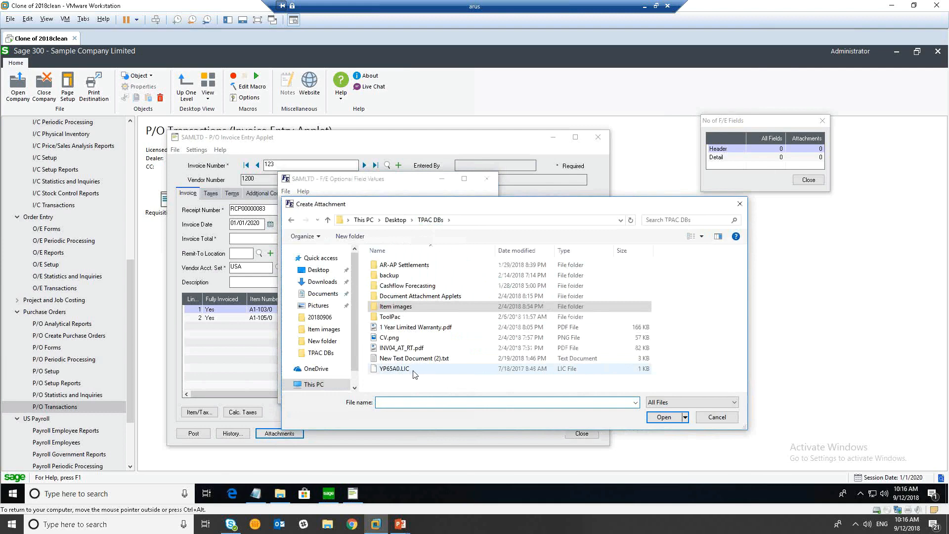
{"action": "left_click", "coordinate": [401, 348]}
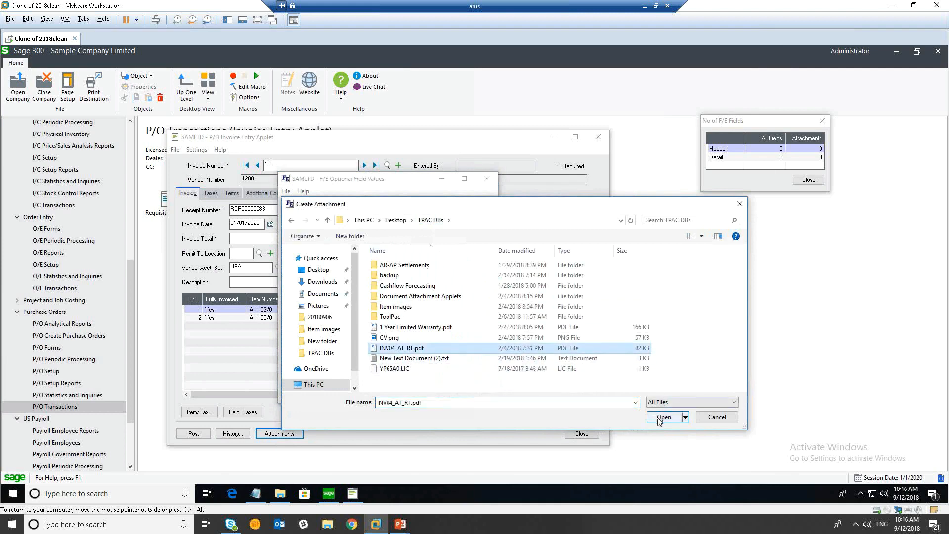
{"action": "left_click", "coordinate": [664, 417]}
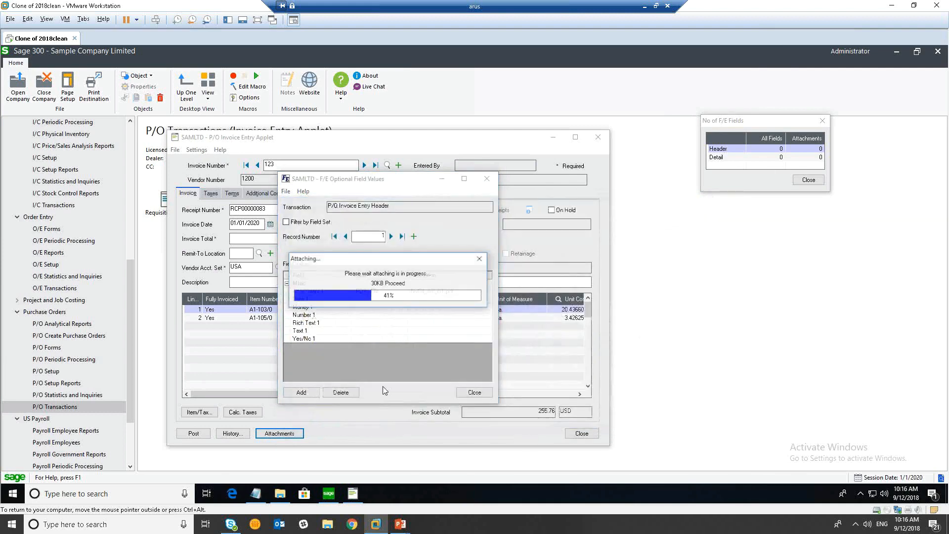
{"action": "left_click", "coordinate": [317, 394]}
{"action": "left_click", "coordinate": [475, 392]}
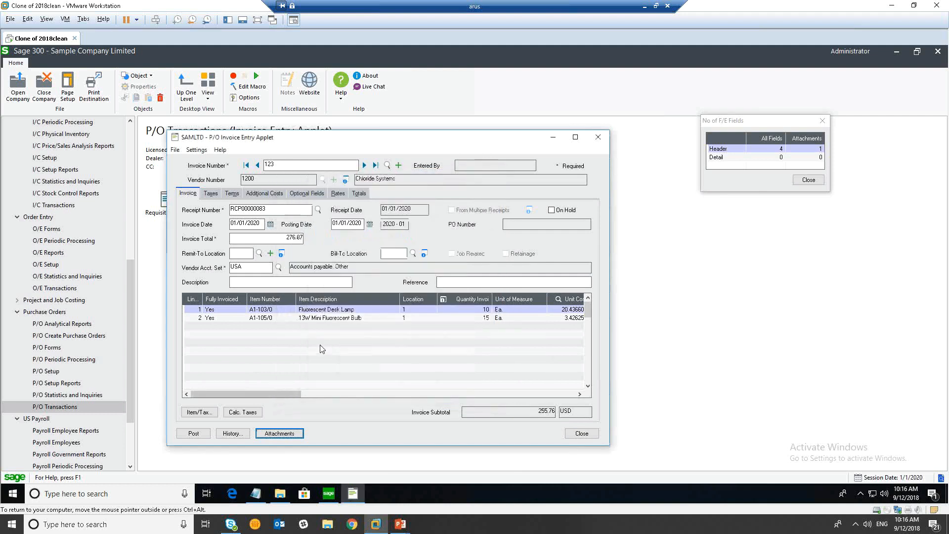
- Attach 1 Year Limited Warranty.pdf to the Attachment 1 field of the A1-103/0 detail line, add the record and close the values window
{"action": "left_click", "coordinate": [283, 311]}
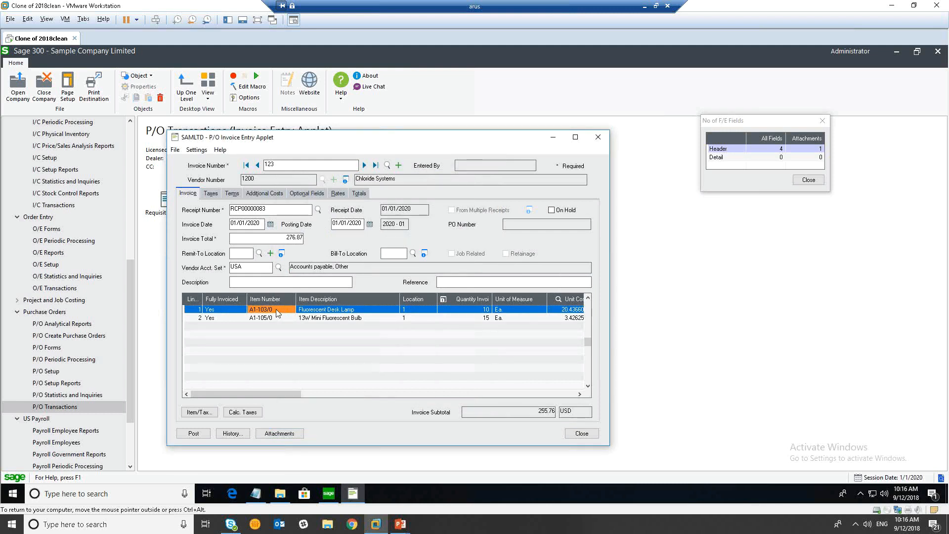
{"action": "left_click", "coordinate": [276, 434]}
{"action": "left_click", "coordinate": [301, 458]}
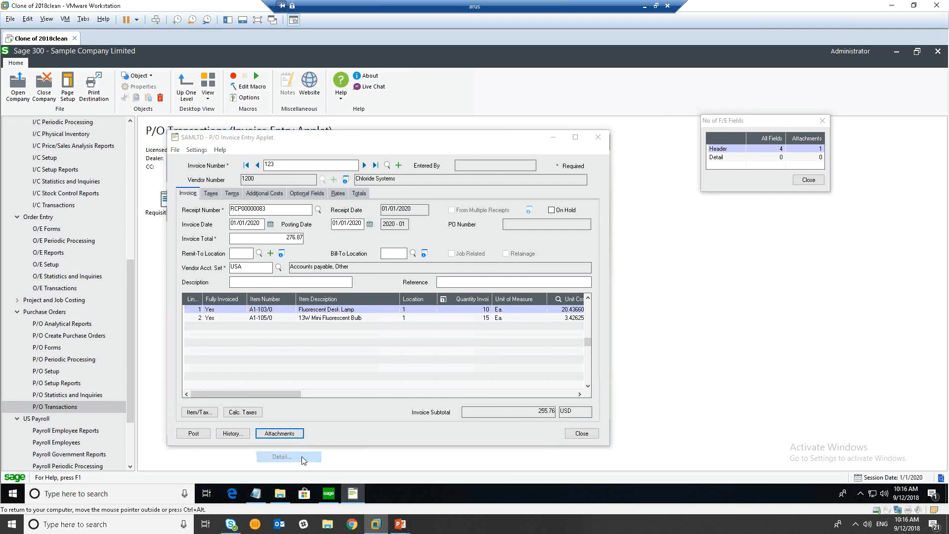
{"action": "left_click", "coordinate": [364, 295]}
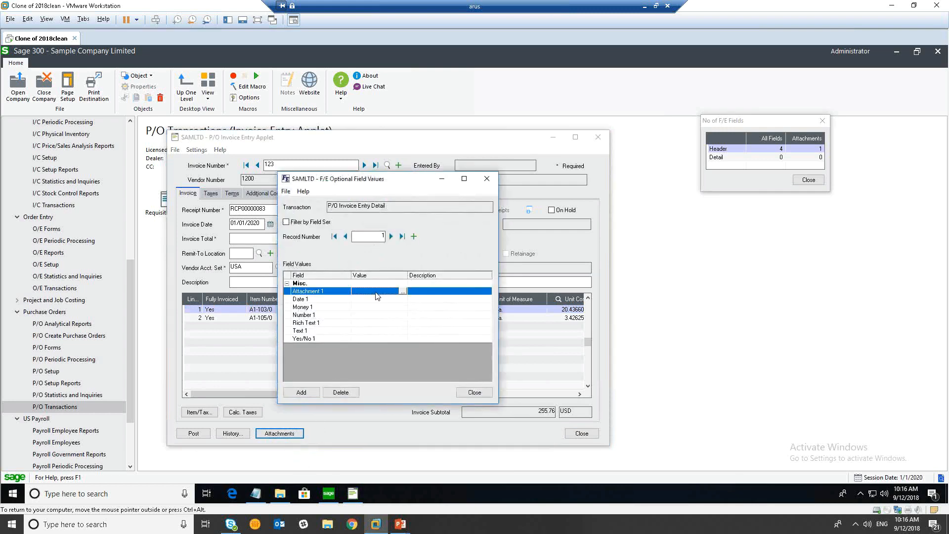
{"action": "right_click", "coordinate": [403, 291]}
{"action": "left_click", "coordinate": [428, 297]}
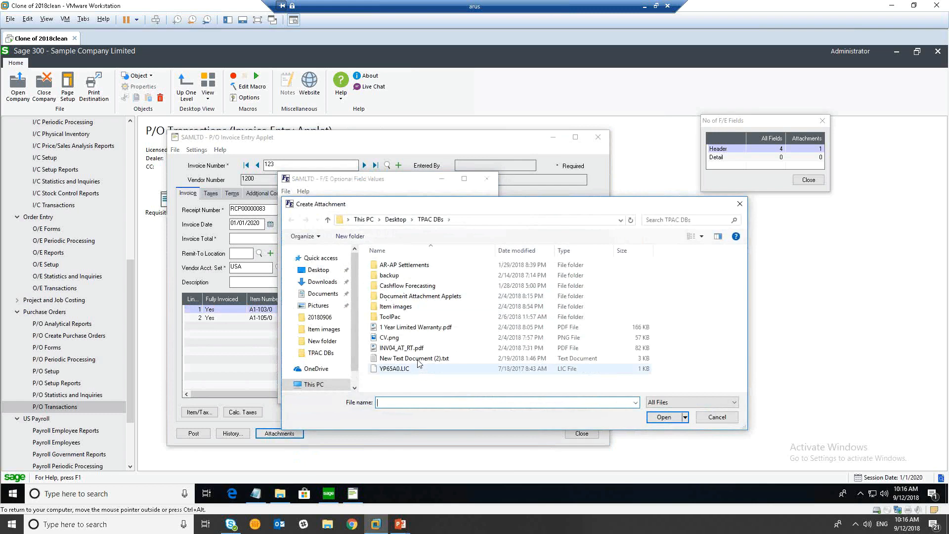
{"action": "left_click", "coordinate": [420, 327]}
{"action": "left_click", "coordinate": [664, 417]}
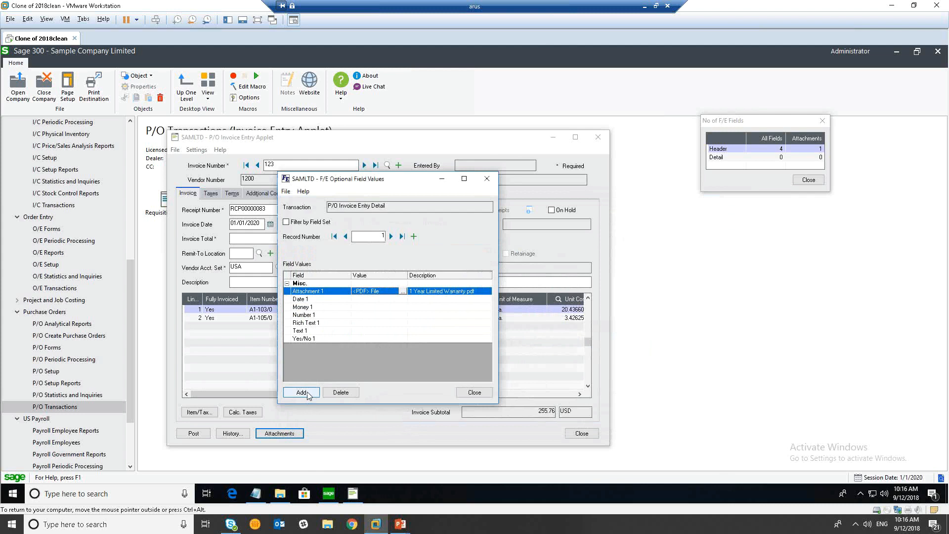
{"action": "left_click", "coordinate": [306, 392]}
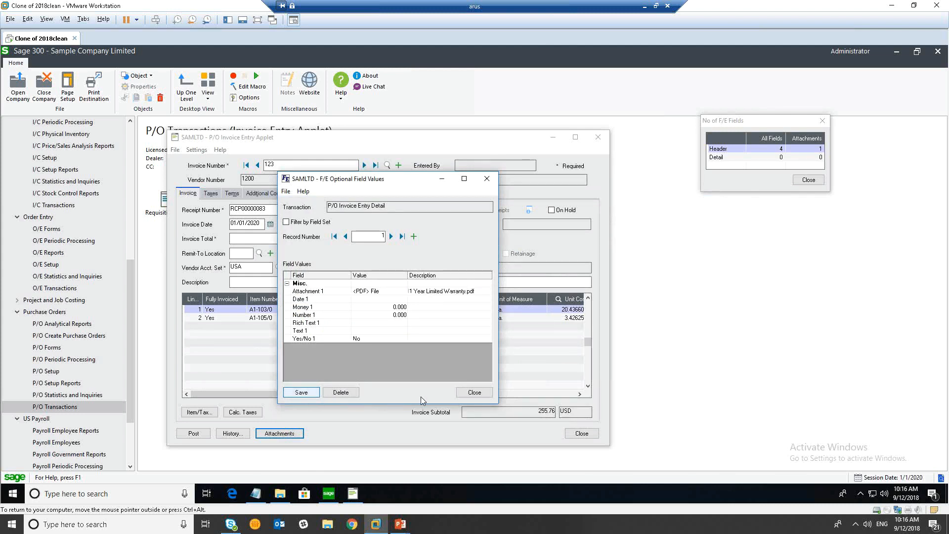
{"action": "left_click", "coordinate": [475, 391]}
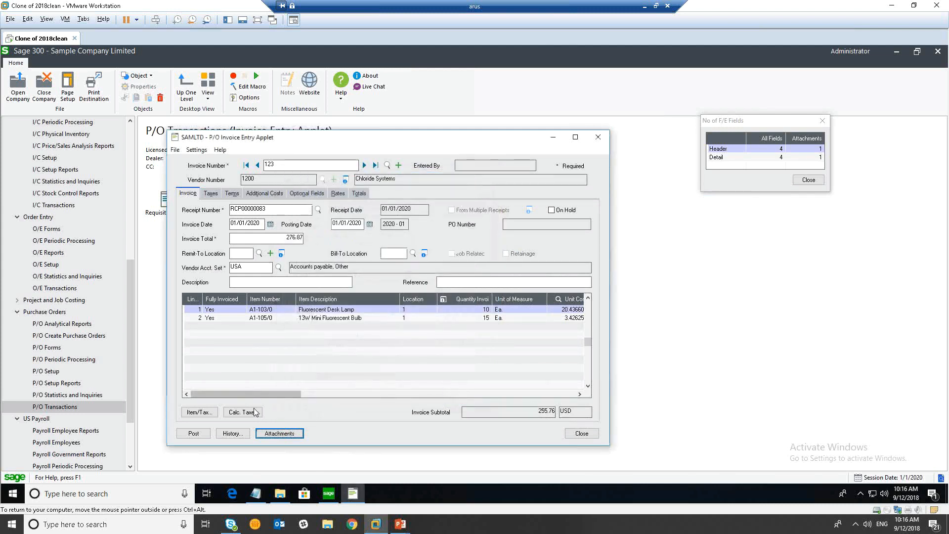
- Post the invoice, dismiss the posting message, and close the P/O Invoice Entry Applet
{"action": "left_click", "coordinate": [198, 433]}
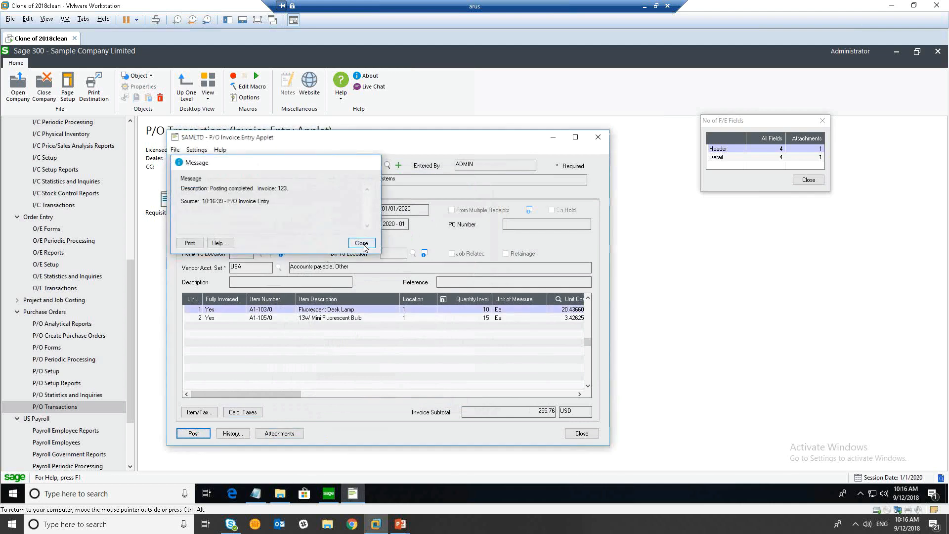
{"action": "left_click", "coordinate": [361, 243]}
{"action": "left_click", "coordinate": [598, 143]}
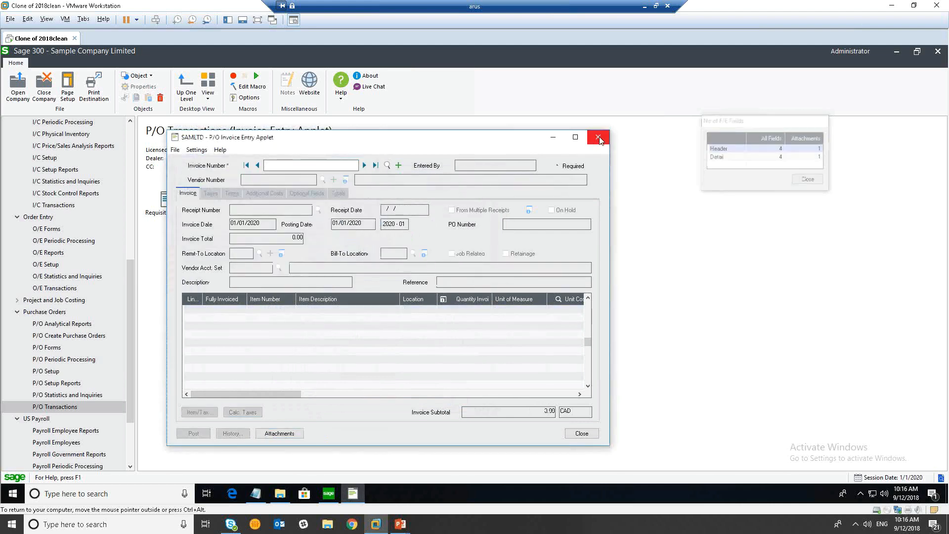
- Open the Employee Applet under US Payroll's Payroll Employees and load the first employee record
{"action": "scroll", "coordinate": [119, 400], "scroll_direction": "down", "scroll_amount": 3}
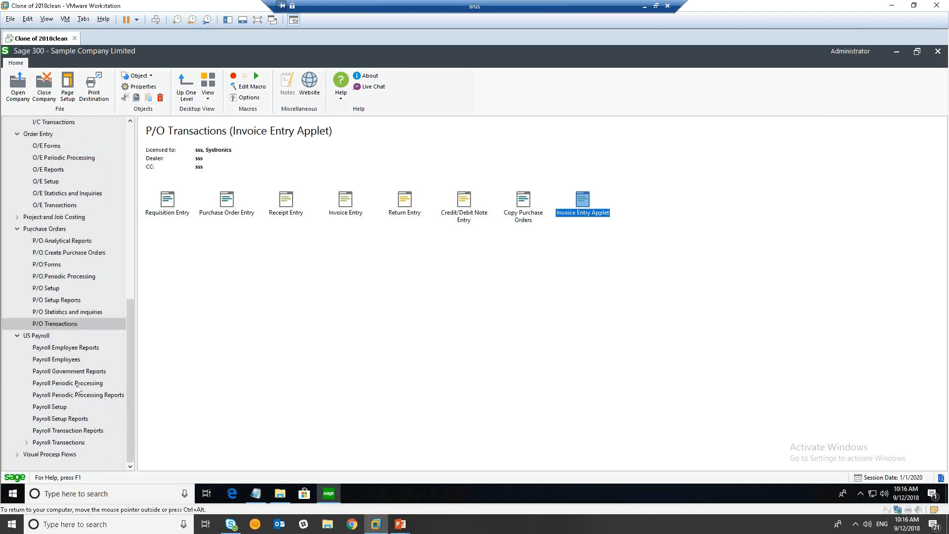
{"action": "left_click", "coordinate": [70, 360]}
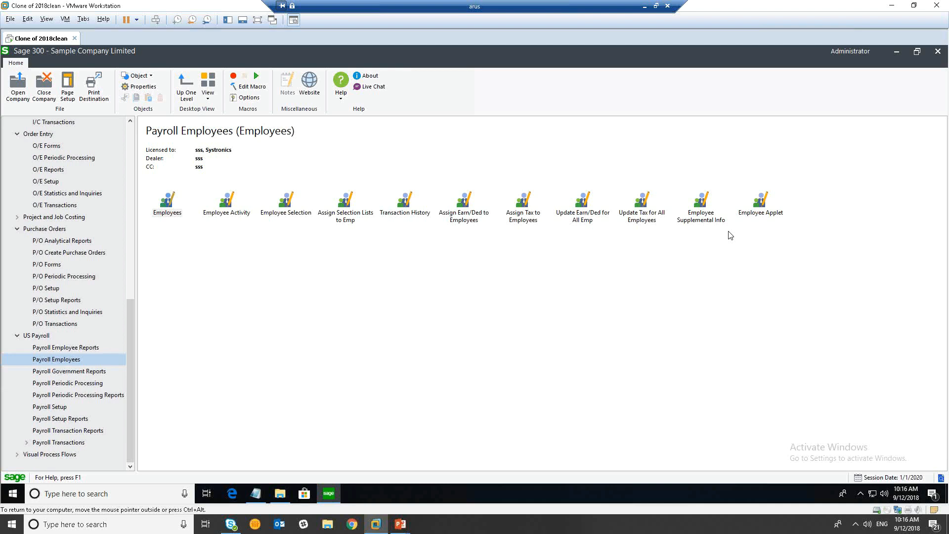
{"action": "double_click", "coordinate": [758, 205]}
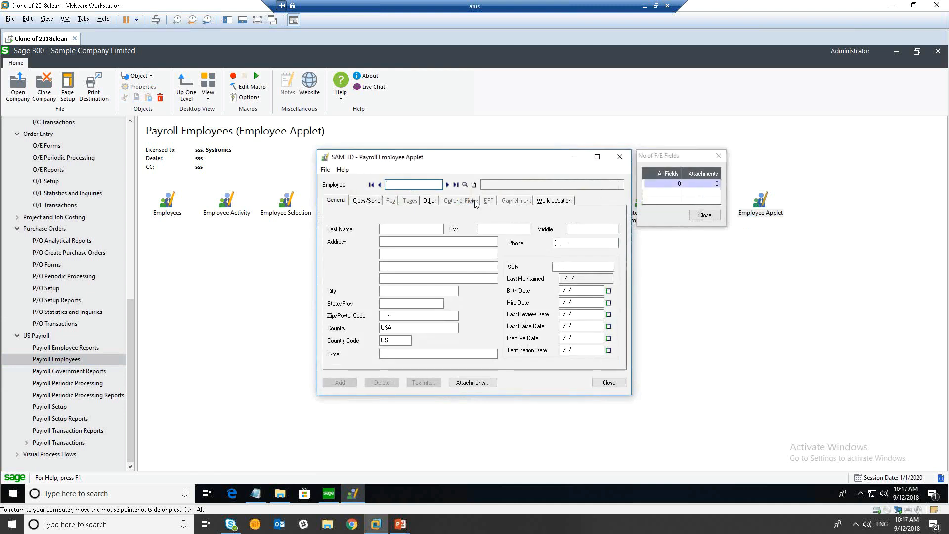
{"action": "left_click", "coordinate": [447, 185]}
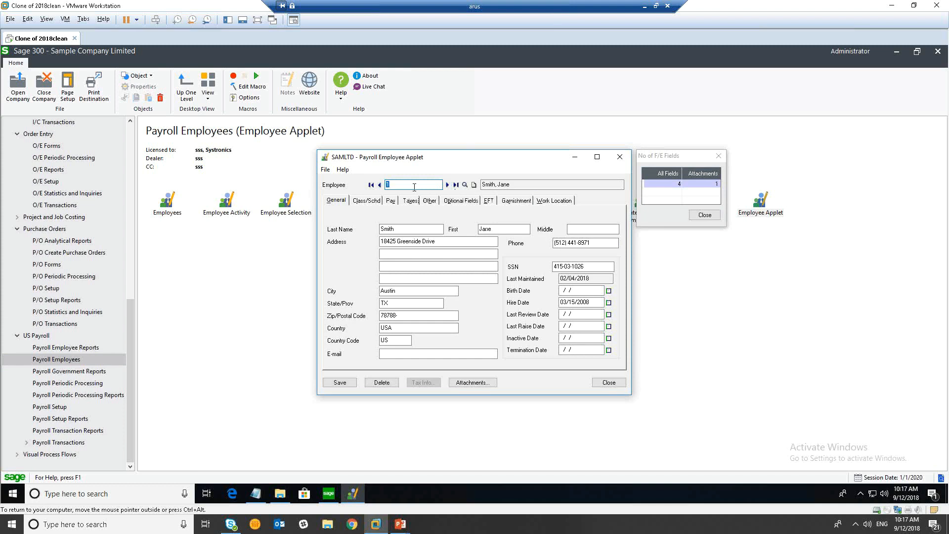
- View the employee's Attachment 1 file CV.png at a larger size, and close the picture, the optional field values and the applet
{"action": "left_click", "coordinate": [479, 383]}
{"action": "left_click", "coordinate": [484, 277]}
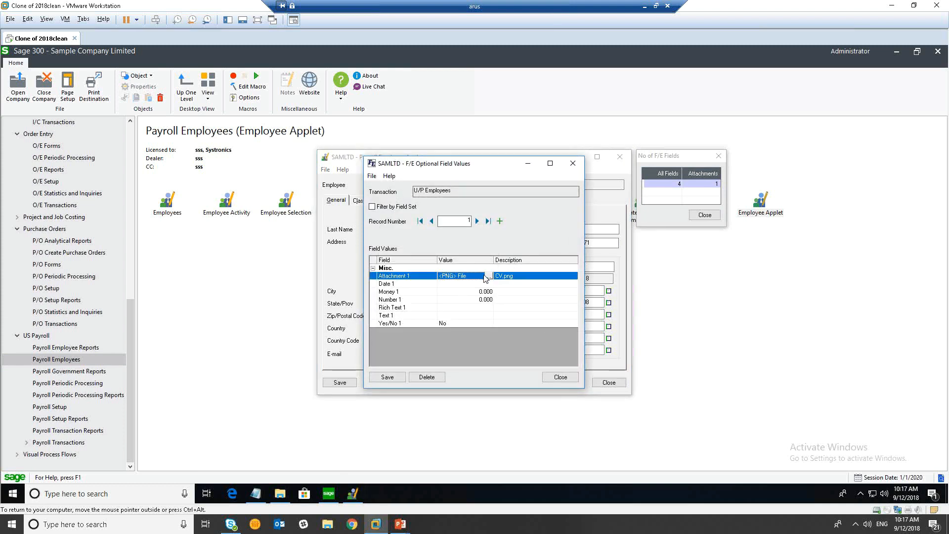
{"action": "right_click", "coordinate": [489, 279]}
{"action": "left_click", "coordinate": [514, 291]}
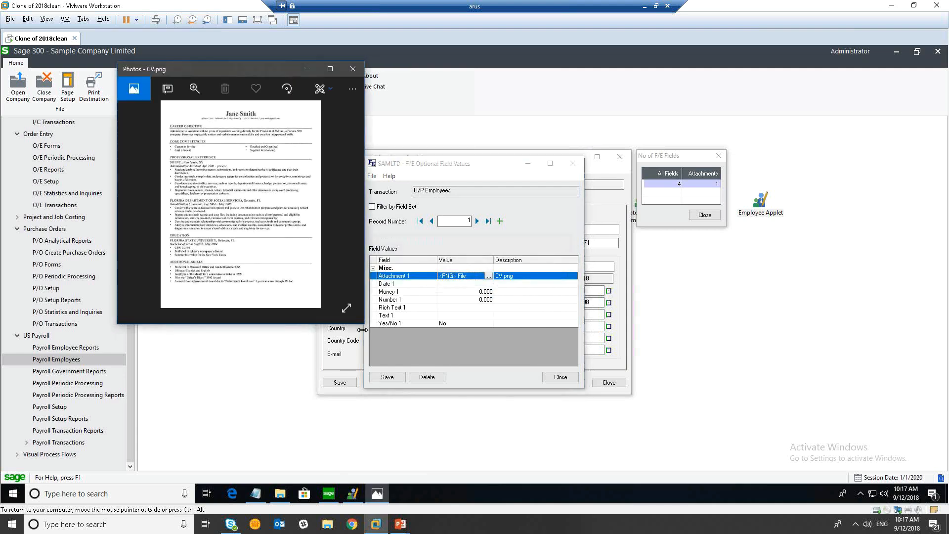
{"action": "left_click_drag", "start_coordinate": [363, 327], "coordinate": [516, 441]}
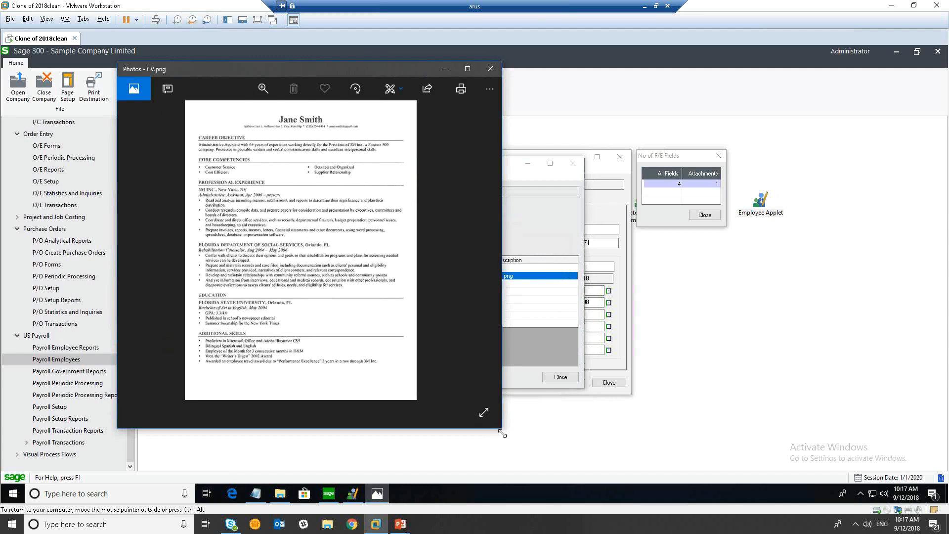
{"action": "left_click", "coordinate": [505, 72]}
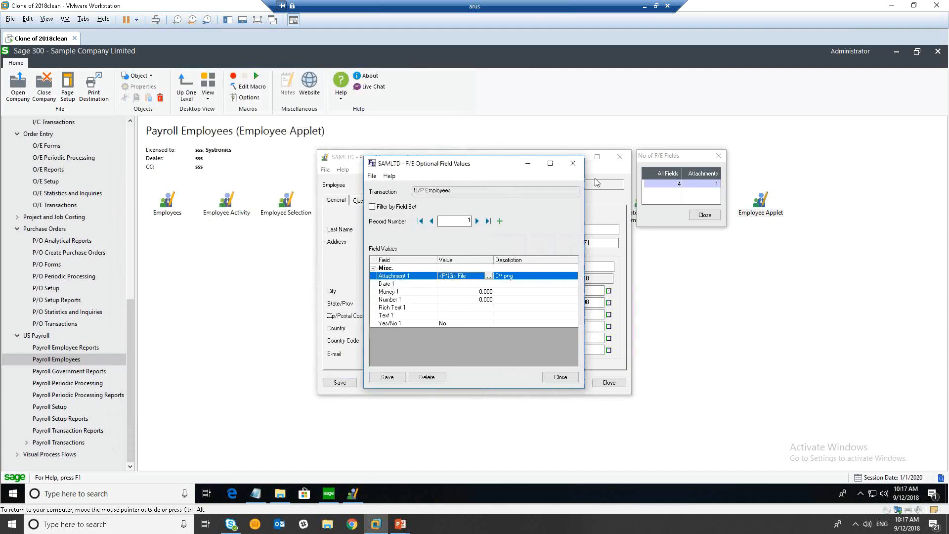
{"action": "left_click", "coordinate": [572, 164]}
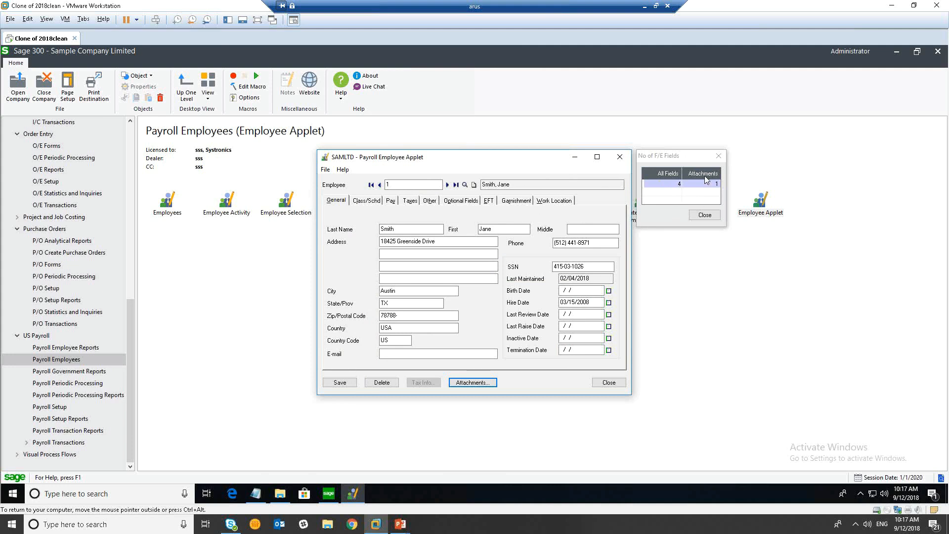
{"action": "left_click", "coordinate": [620, 156]}
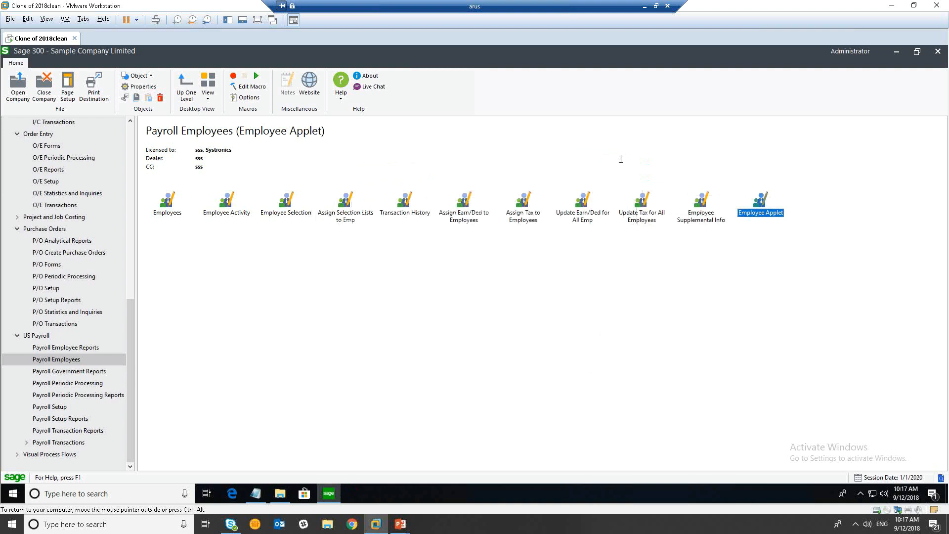